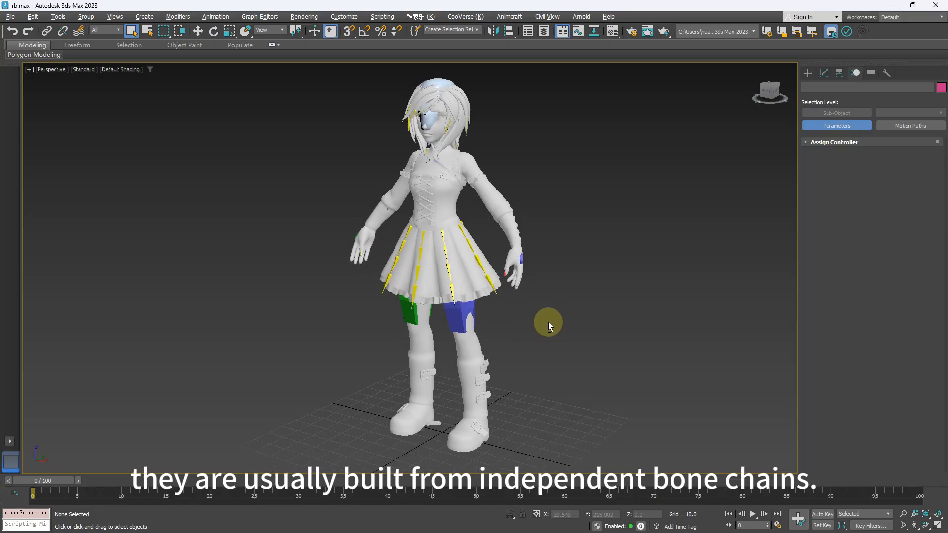
- Try raising the left foot bone to examine how the thigh cuts through the skirt bones, and undo the move
{"action": "left_click", "coordinate": [474, 425]}
{"action": "key", "text": "w"}
{"action": "middle_click_drag", "start_coordinate": [560, 403], "coordinate": [517, 399], "text": "alt"}
{"action": "left_click_drag", "start_coordinate": [492, 409], "coordinate": [441, 352]}
{"action": "middle_click_drag", "start_coordinate": [481, 333], "coordinate": [539, 322], "text": "alt"}
{"action": "scroll", "coordinate": [528, 319], "scroll_direction": "up", "scroll_amount": 3}
{"action": "mouse_move", "coordinate": [509, 306]}
{"action": "middle_mouse_down"}
{"action": "mouse_move", "coordinate": [467, 273]}
{"action": "mouse_move", "coordinate": [521, 293]}
{"action": "middle_mouse_up"}
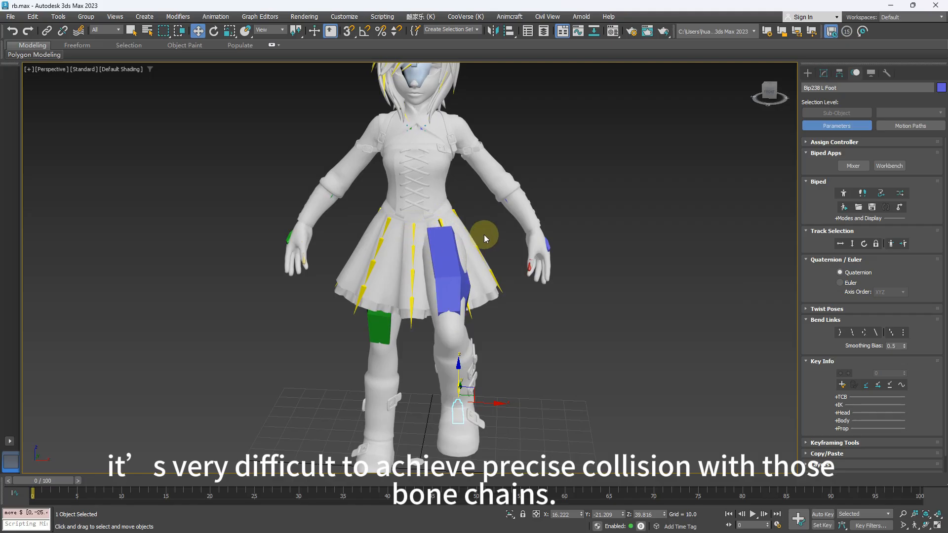
{"action": "middle_click_drag", "start_coordinate": [487, 237], "coordinate": [455, 226], "text": "alt"}
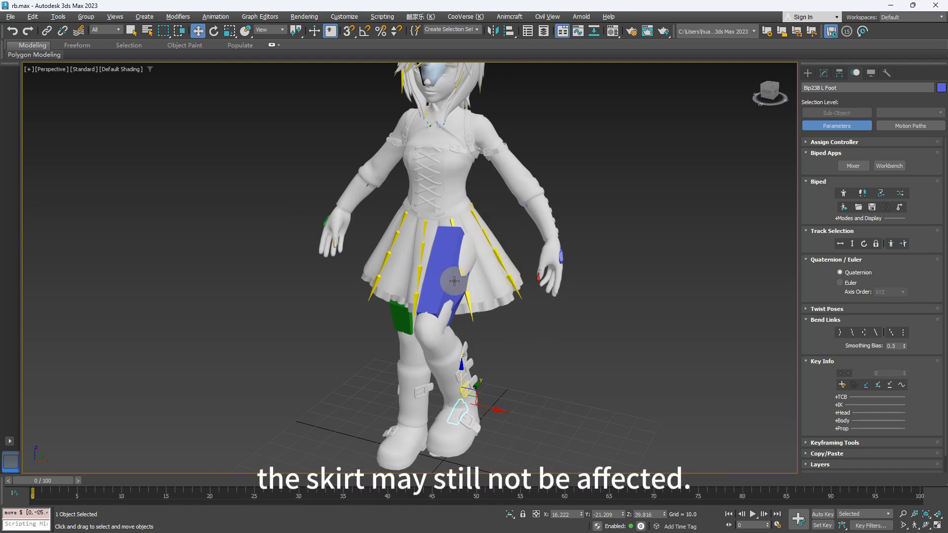
{"action": "middle_click_drag", "start_coordinate": [454, 281], "coordinate": [477, 313], "text": "alt"}
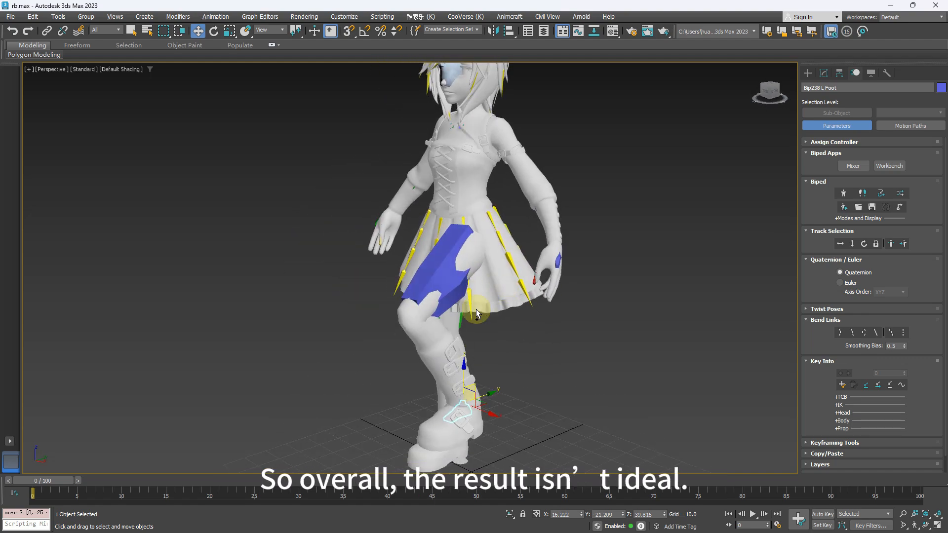
{"action": "key", "text": "ctrl+z"}
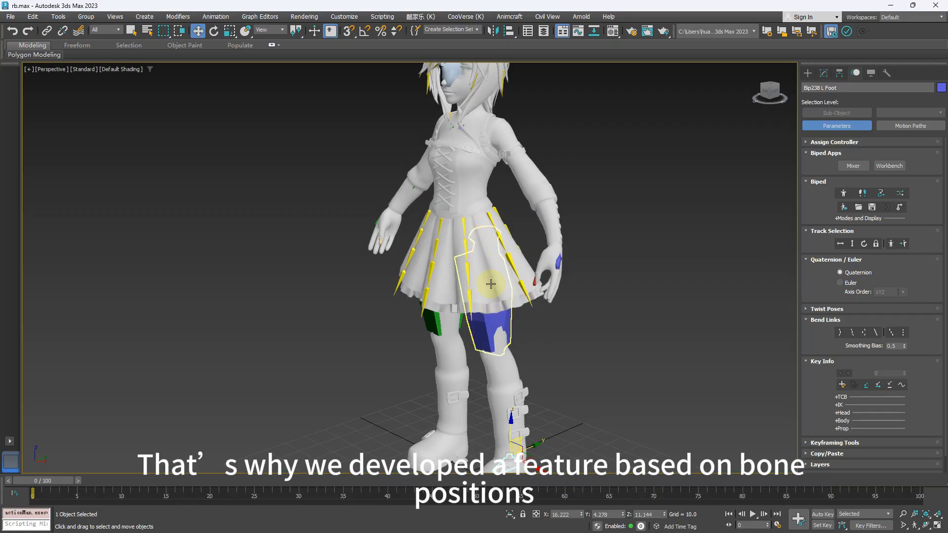
- Open Animcraft's Dragon Breath Ribbon Editor and place its window beside the character
{"action": "middle_click_drag", "start_coordinate": [571, 293], "coordinate": [587, 265], "text": "alt"}
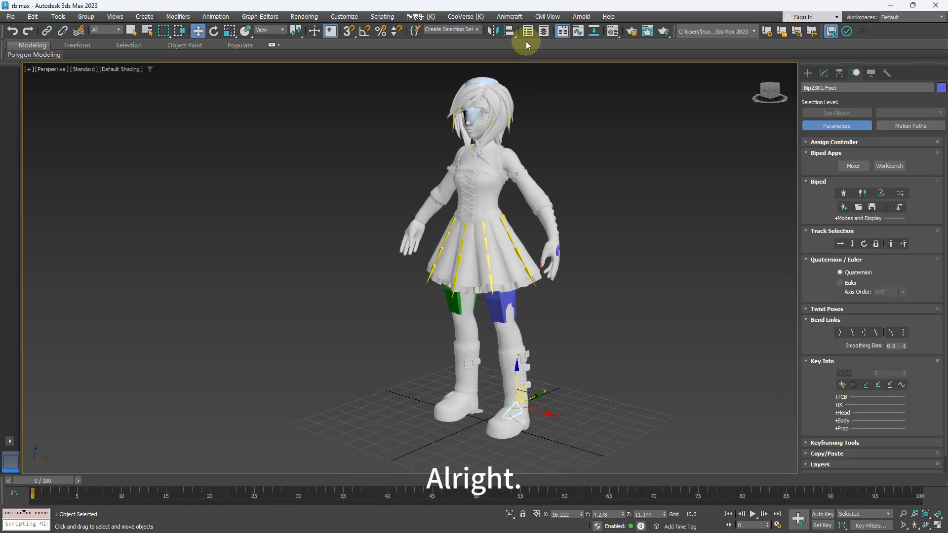
{"action": "left_click", "coordinate": [509, 16]}
{"action": "left_click", "coordinate": [577, 226]}
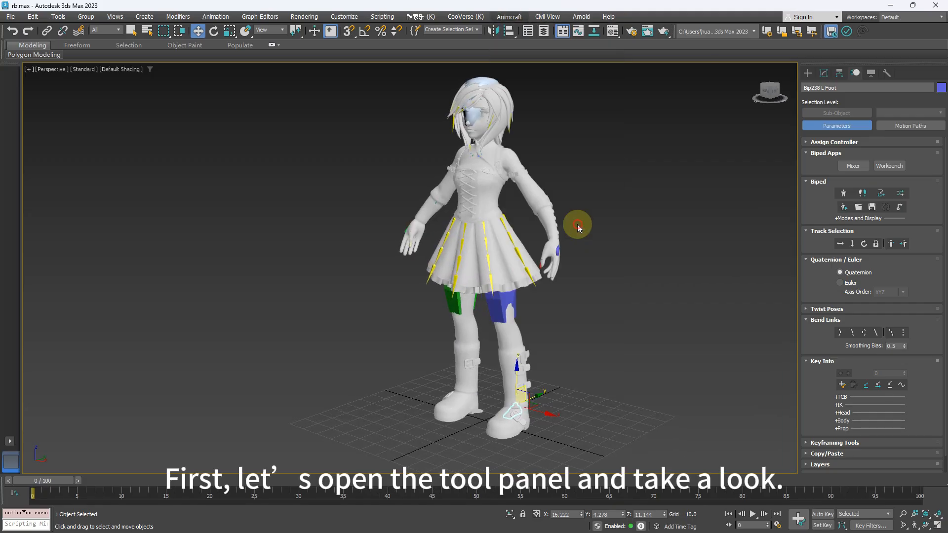
{"action": "left_click_drag", "start_coordinate": [490, 54], "coordinate": [754, 47]}
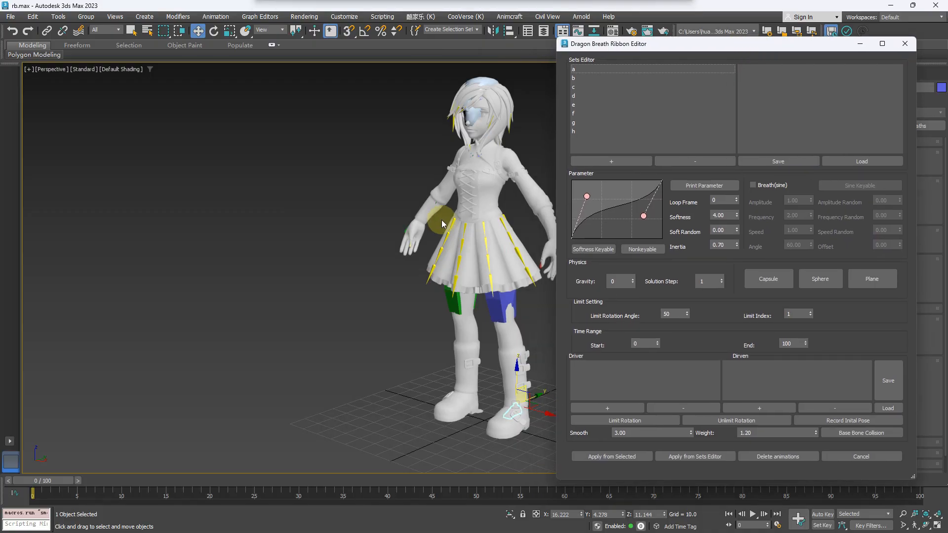
{"action": "middle_click_drag", "start_coordinate": [441, 220], "coordinate": [339, 202], "text": "alt"}
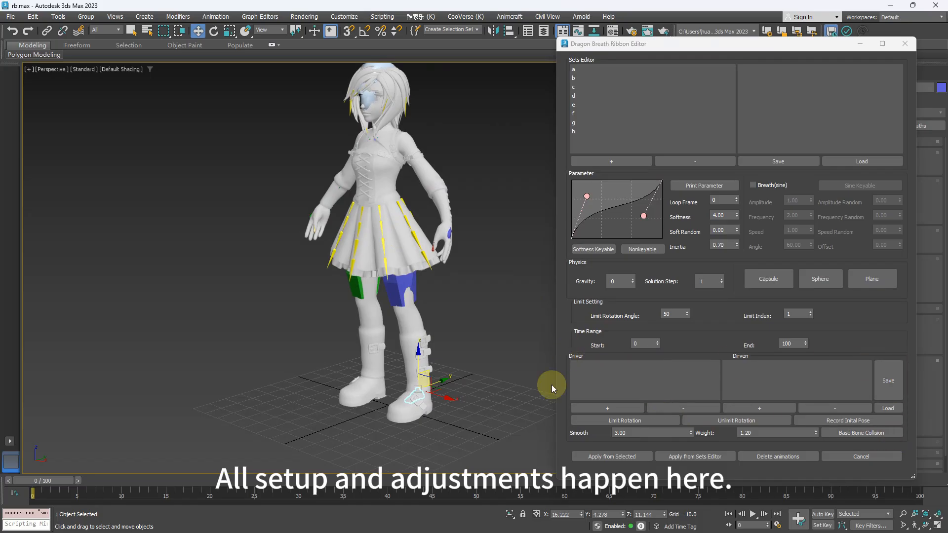
- Select the character's left thigh bone, Bip238 L Thigh, below the skirt
{"action": "middle_click_drag", "start_coordinate": [431, 315], "coordinate": [469, 330], "text": "alt"}
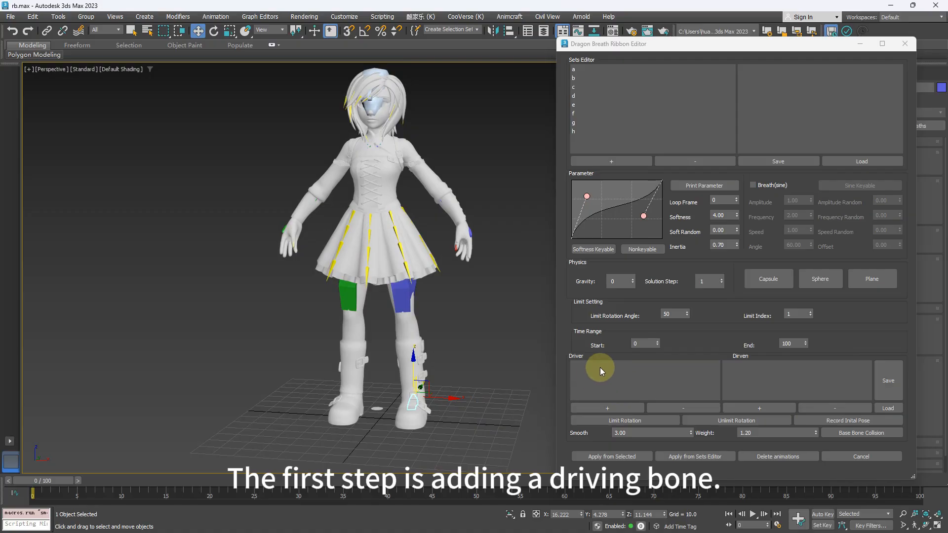
{"action": "left_click", "coordinate": [408, 294]}
{"action": "scroll", "coordinate": [455, 334], "scroll_direction": "up", "scroll_amount": 3}
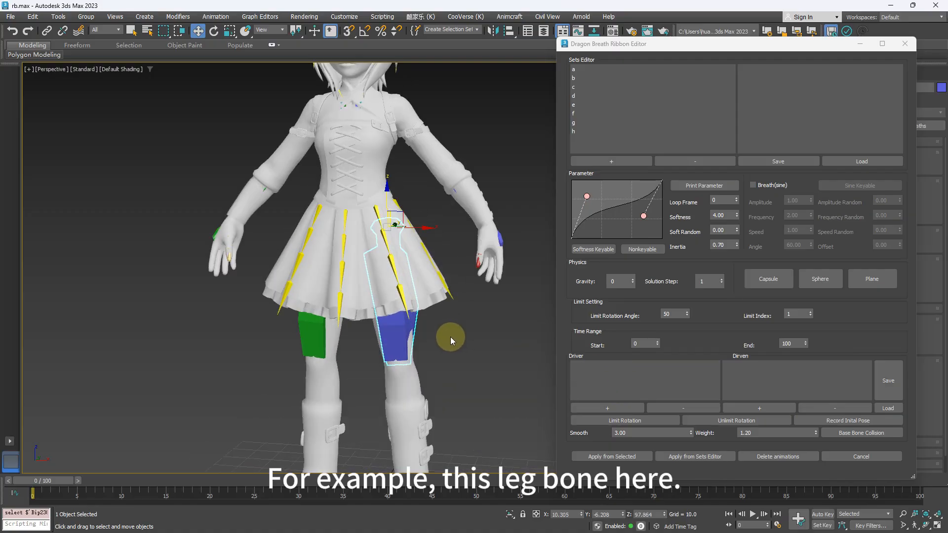
- Try rotating the left thigh bone to demonstrate its motion, and undo the rotation
{"action": "key", "text": "e"}
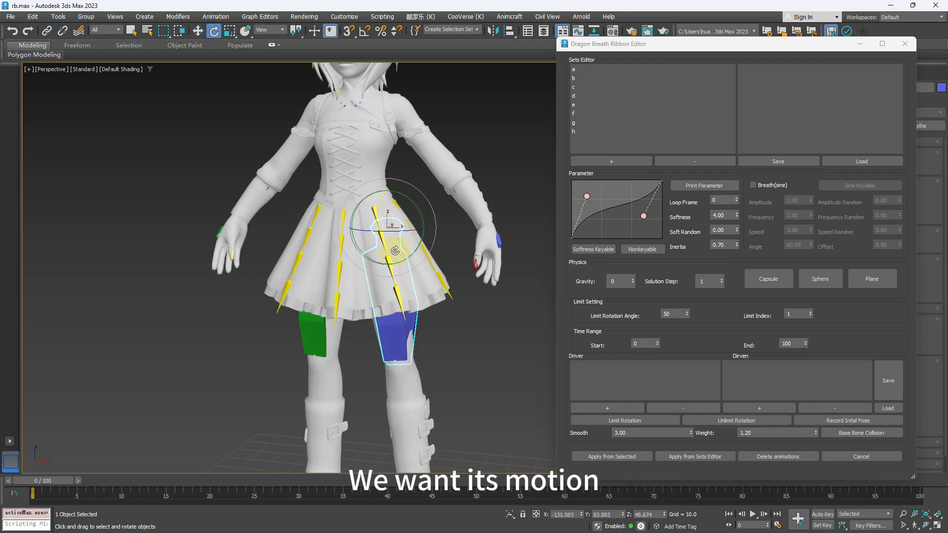
{"action": "left_click_drag", "start_coordinate": [397, 245], "coordinate": [390, 213]}
{"action": "key", "text": "ctrl+z"}
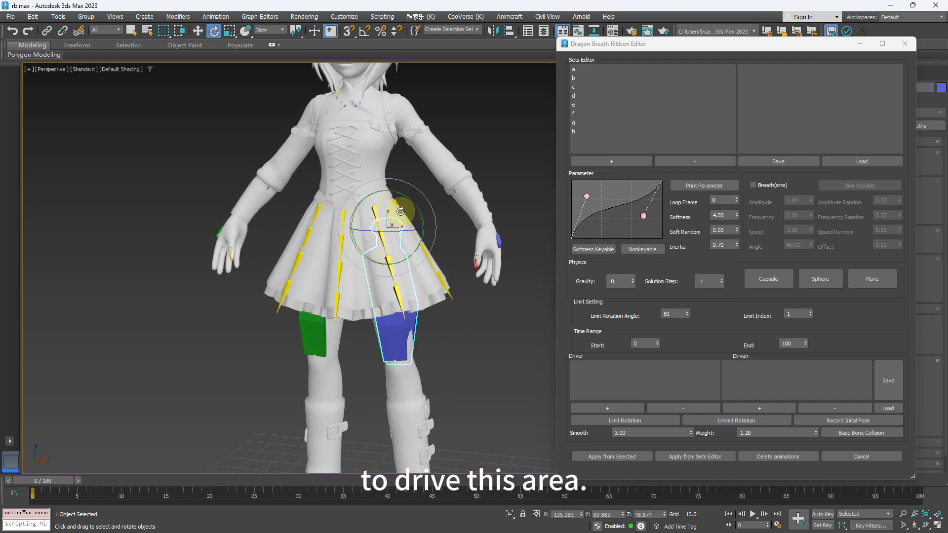
- Add the selected left thigh bone as a driver in the Ribbon Editor and make its entry active
{"action": "middle_click_drag", "start_coordinate": [423, 206], "coordinate": [397, 222], "text": "alt"}
{"action": "middle_click_drag", "start_coordinate": [456, 257], "coordinate": [473, 263], "text": "alt"}
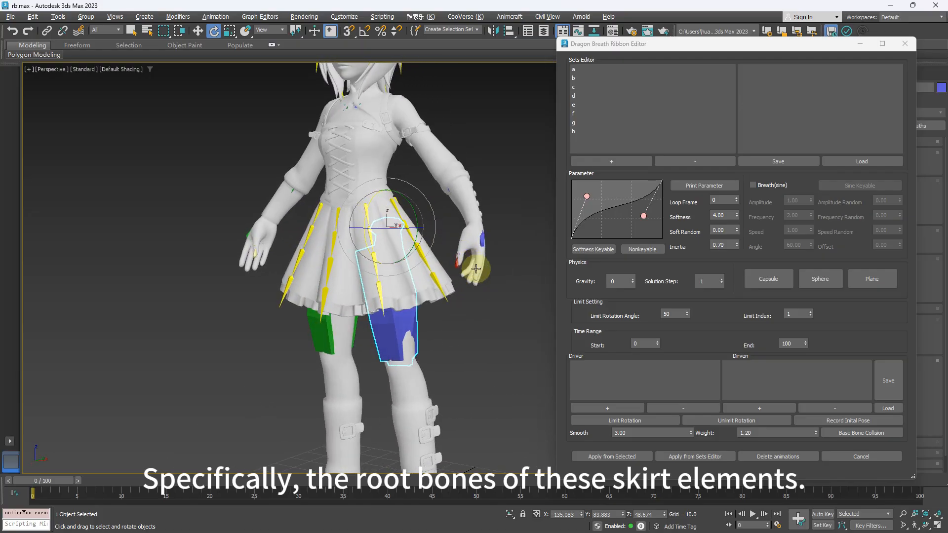
{"action": "left_click", "coordinate": [613, 407]}
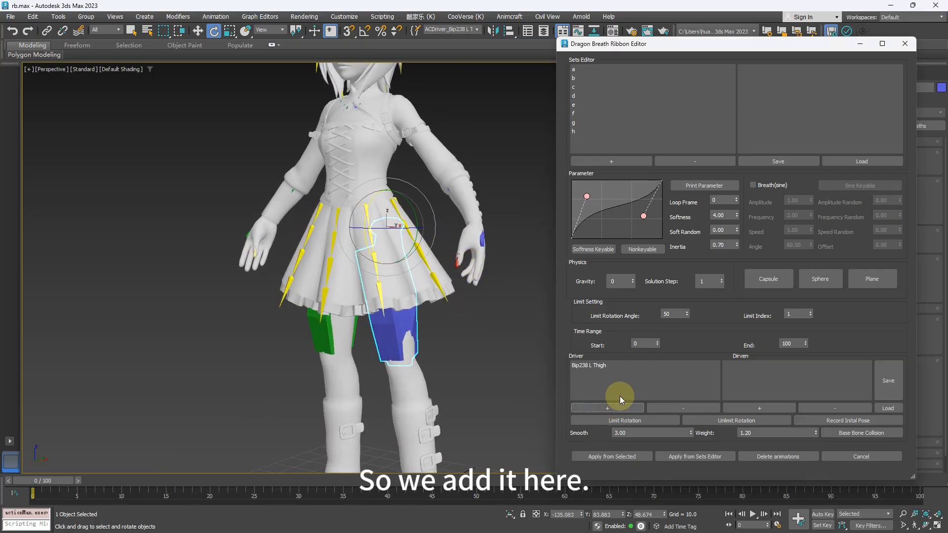
{"action": "middle_click_drag", "start_coordinate": [385, 245], "coordinate": [452, 319], "text": "alt"}
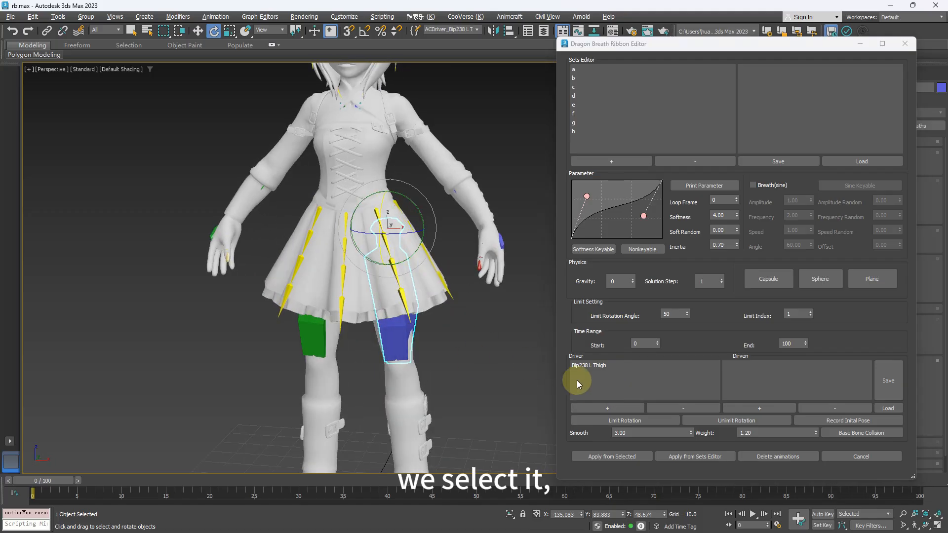
{"action": "left_click", "coordinate": [603, 366]}
{"action": "left_click", "coordinate": [614, 371]}
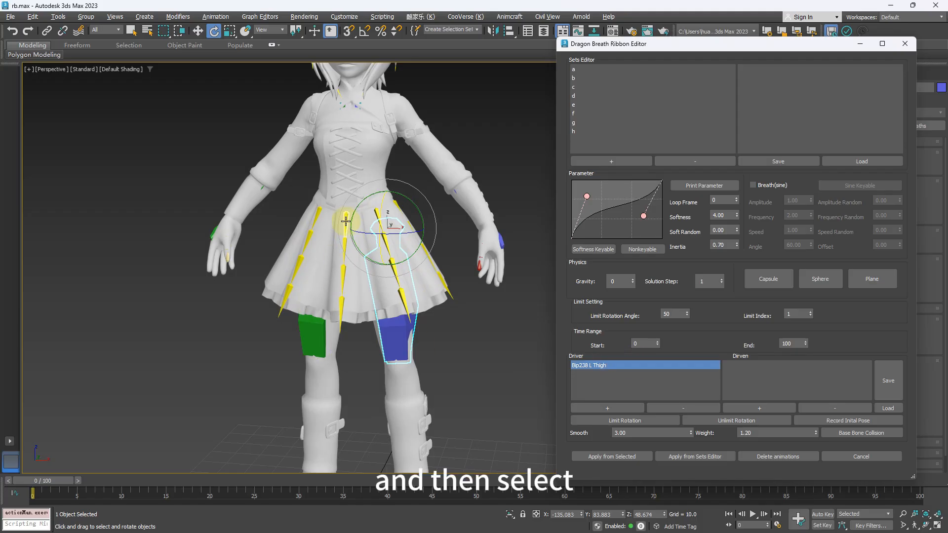
- Select the five left-side skirt root bones, from front centre to back centre, and add them as driven bones of Bip238 L Thigh
{"action": "key", "text": "q"}
{"action": "left_click", "coordinate": [372, 221]}
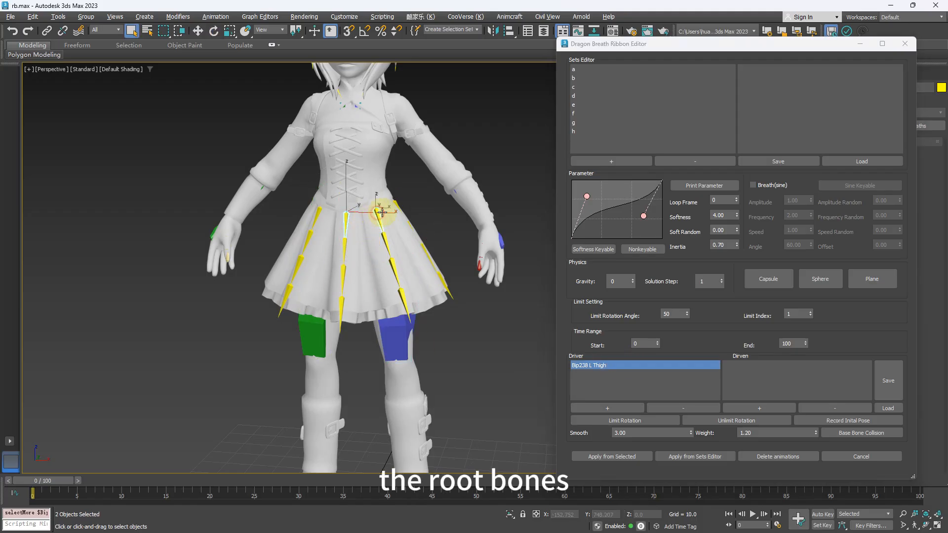
{"action": "left_click", "coordinate": [378, 216], "text": "ctrl"}
{"action": "middle_click_drag", "start_coordinate": [383, 207], "coordinate": [410, 213], "text": "alt"}
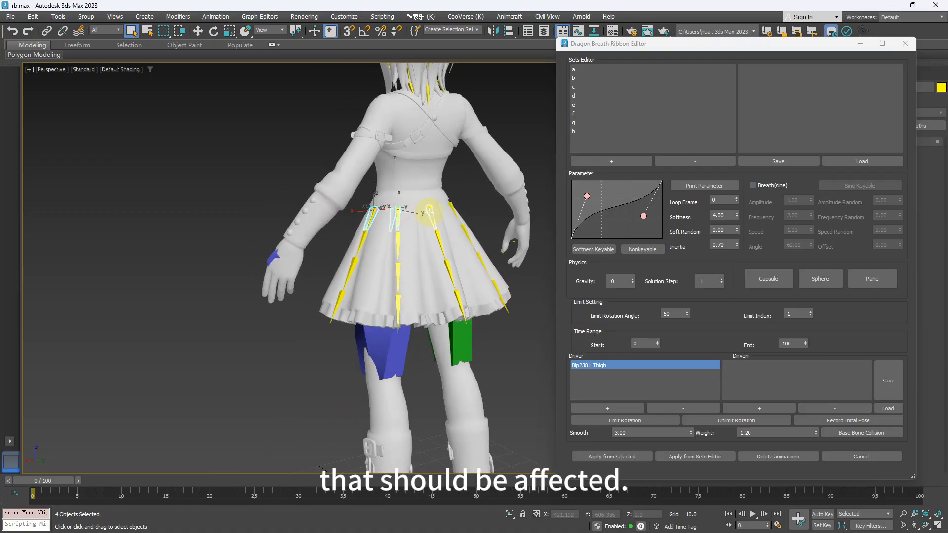
{"action": "left_click", "coordinate": [757, 408]}
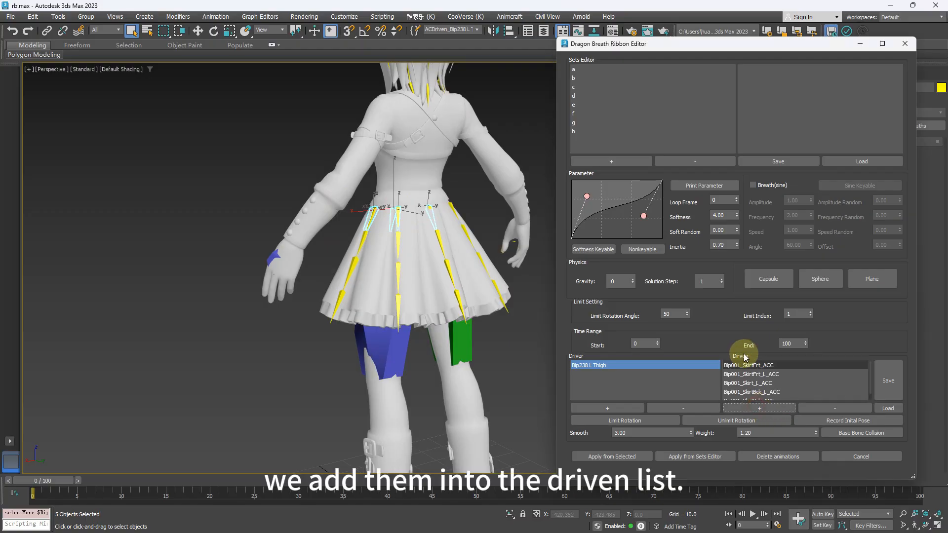
{"action": "scroll", "coordinate": [776, 378], "scroll_direction": "down", "scroll_amount": 1}
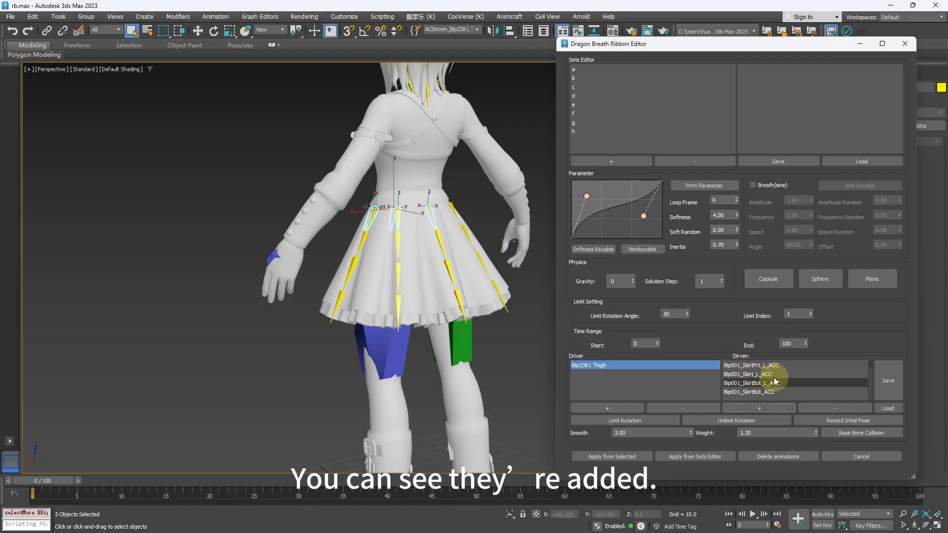
- Select all driven bones of the Bip238 L Thigh driver and examine them from the front and back of the skirt
{"action": "middle_click_drag", "start_coordinate": [394, 344], "coordinate": [483, 319], "text": "alt"}
{"action": "left_click", "coordinate": [527, 335]}
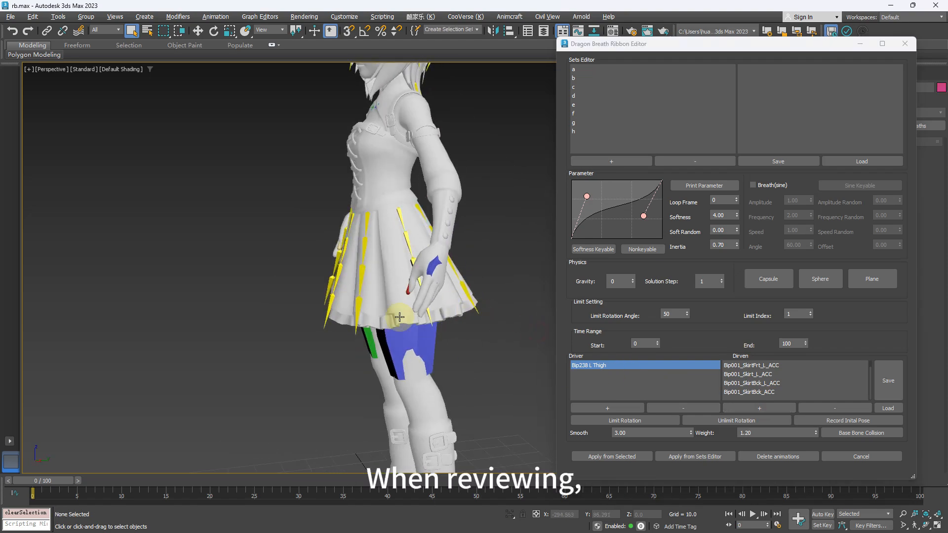
{"action": "middle_click_drag", "start_coordinate": [399, 320], "coordinate": [469, 318], "text": "alt"}
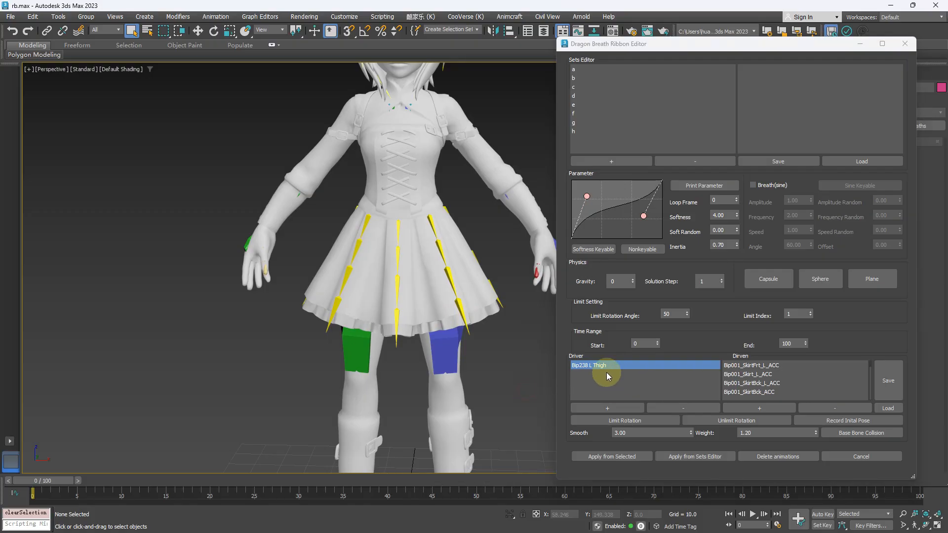
{"action": "double_click", "coordinate": [607, 369]}
{"action": "middle_click_drag", "start_coordinate": [457, 331], "coordinate": [431, 265], "text": "alt"}
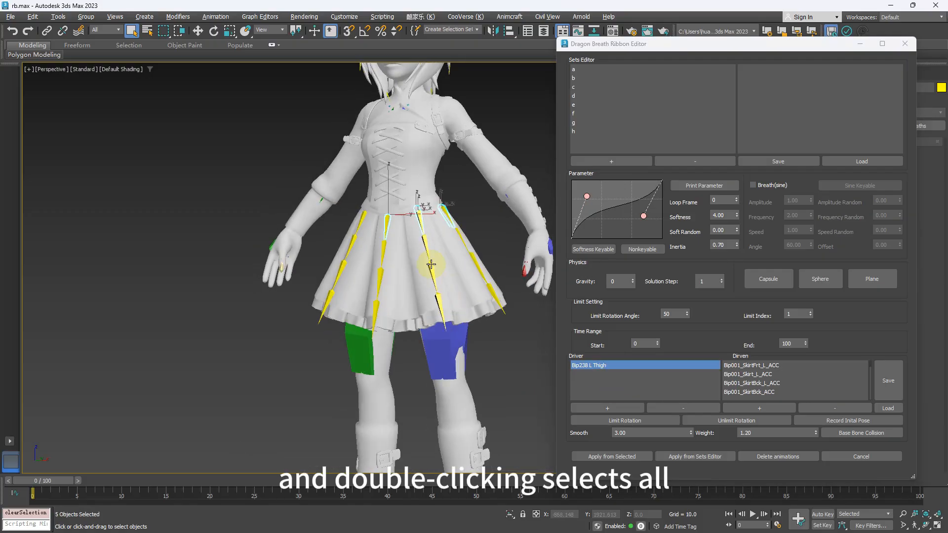
{"action": "middle_click_drag", "start_coordinate": [439, 218], "coordinate": [356, 230], "text": "alt"}
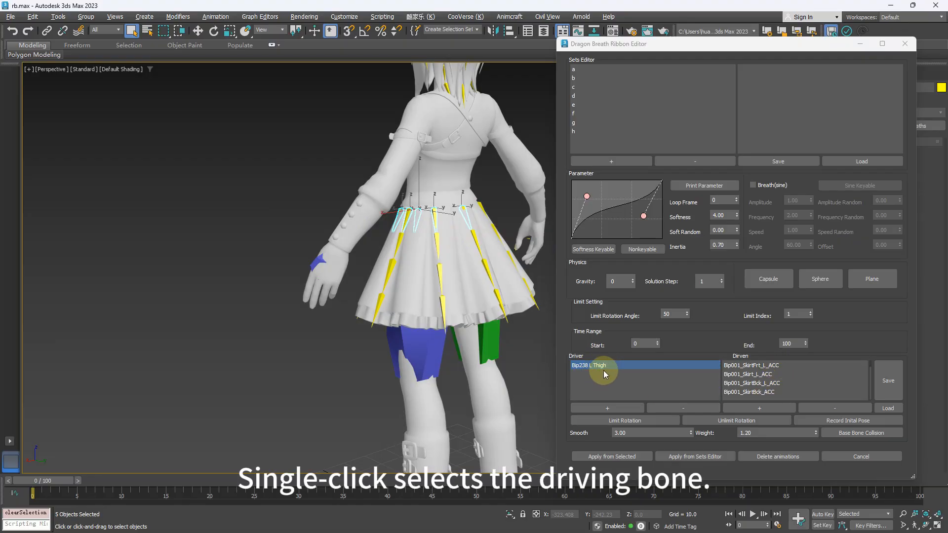
{"action": "middle_click_drag", "start_coordinate": [398, 295], "coordinate": [452, 293], "text": "alt"}
{"action": "middle_click_drag", "start_coordinate": [386, 360], "coordinate": [412, 360], "text": "alt"}
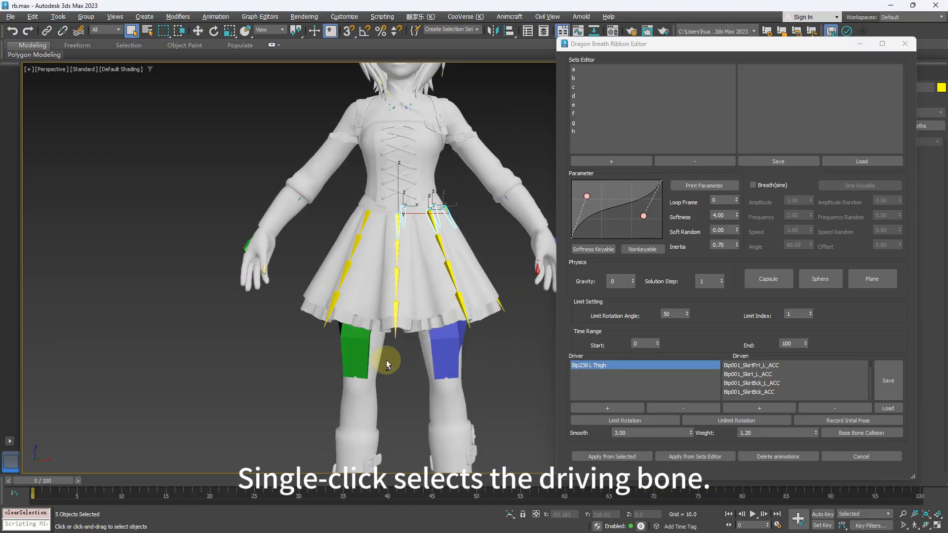
- Add the right thigh bone, Bip238 R Thigh, as a second driver and make its entry active
{"action": "left_click", "coordinate": [356, 341]}
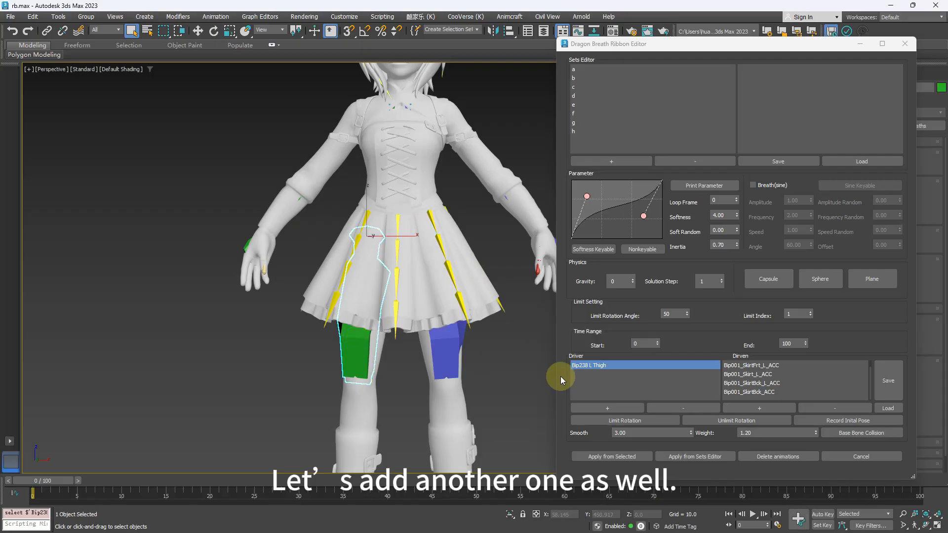
{"action": "left_click", "coordinate": [603, 404]}
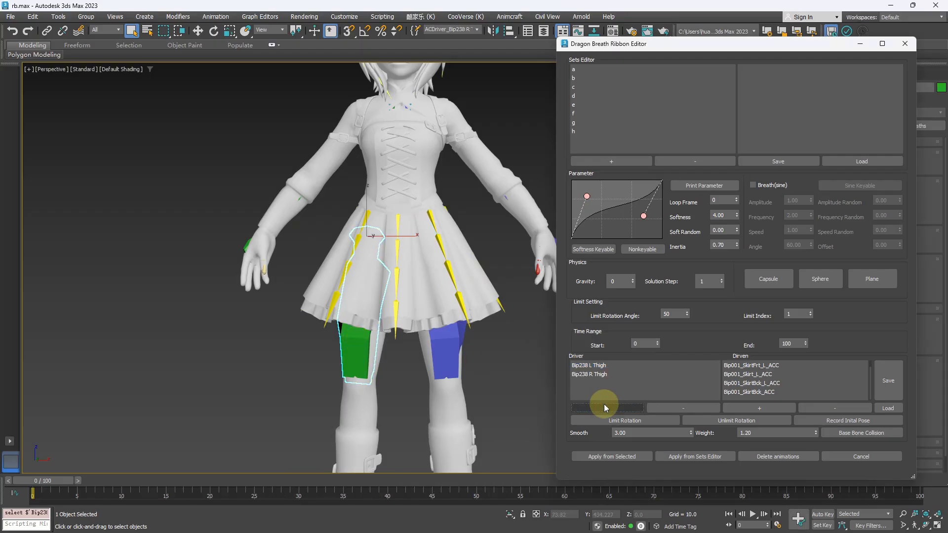
{"action": "left_click", "coordinate": [600, 378]}
- Select the five right-side skirt root bones, from front centre to back centre, and add them as driven bones of Bip238 R Thigh
{"action": "middle_click_drag", "start_coordinate": [316, 268], "coordinate": [349, 275], "text": "alt"}
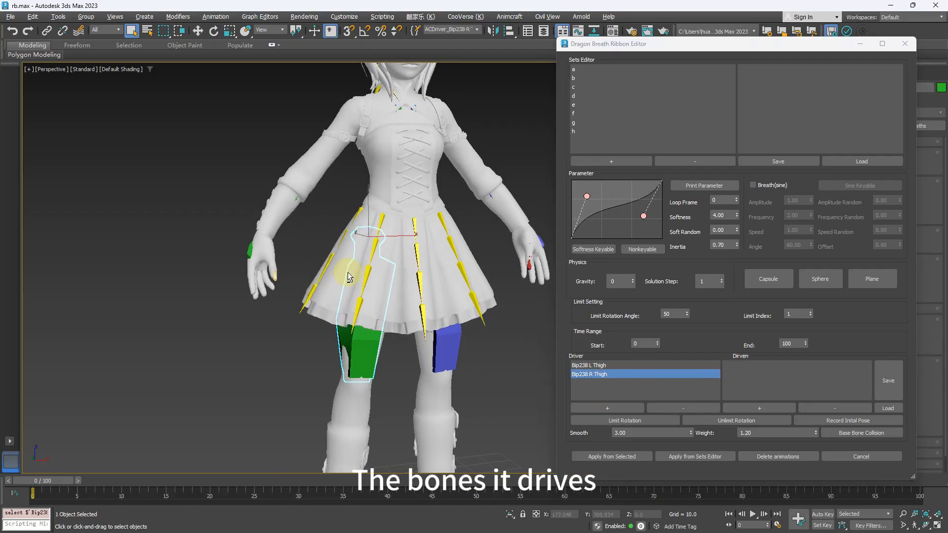
{"action": "left_click", "coordinate": [389, 228]}
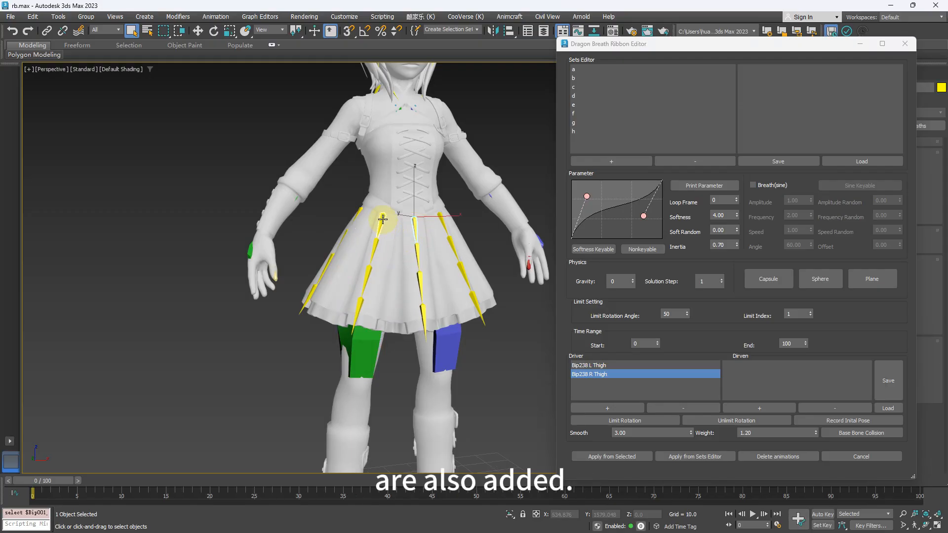
{"action": "left_click", "coordinate": [353, 218], "text": "ctrl"}
{"action": "middle_click_drag", "start_coordinate": [361, 208], "coordinate": [371, 225], "text": "alt"}
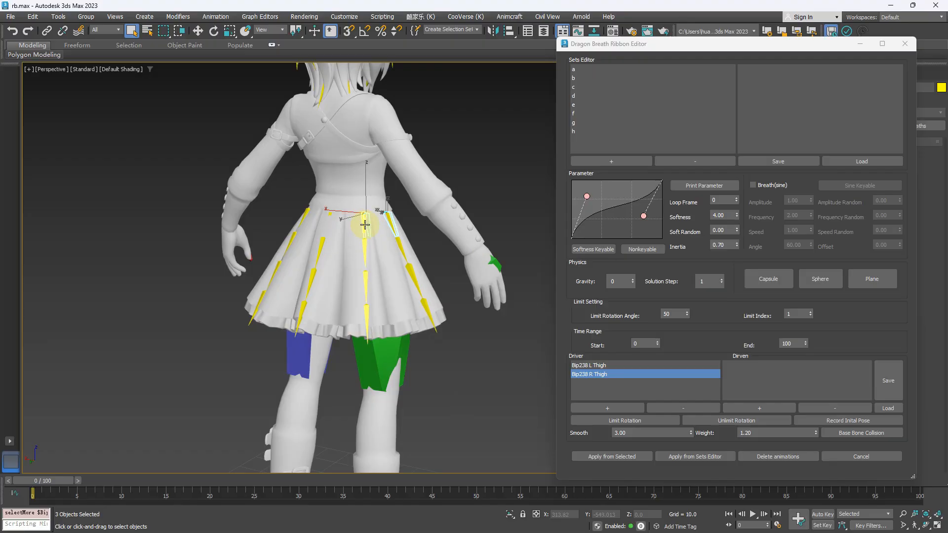
{"action": "left_click", "coordinate": [321, 228], "text": "ctrl"}
{"action": "left_click", "coordinate": [331, 219], "text": "ctrl"}
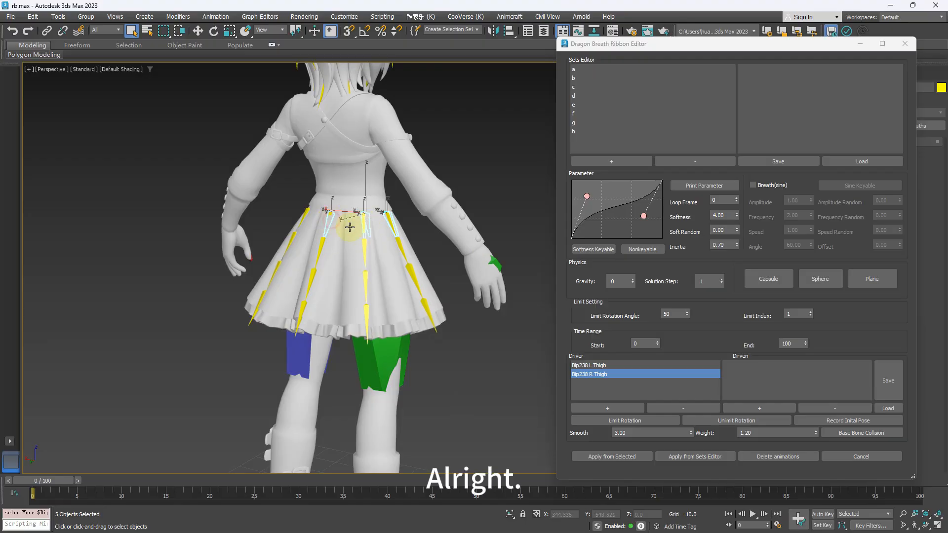
{"action": "left_click", "coordinate": [763, 411]}
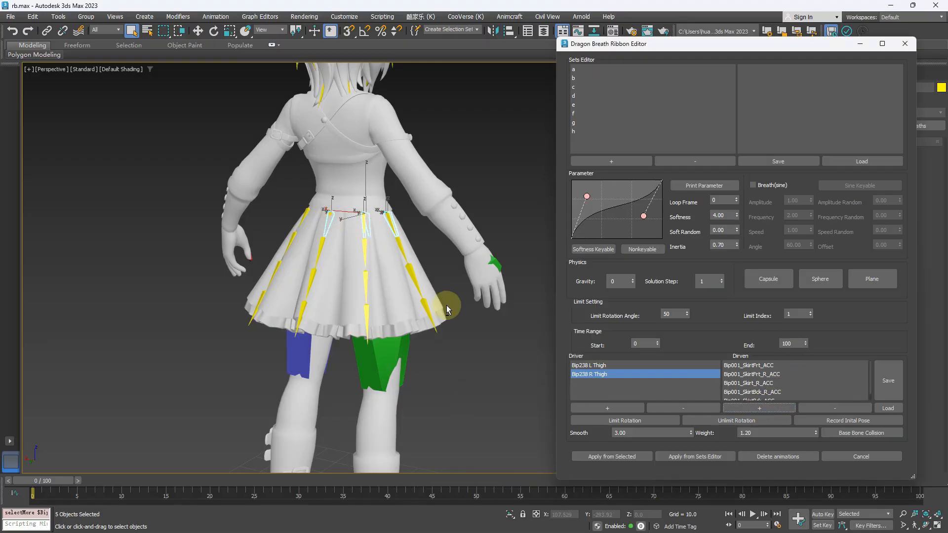
- Check both thigh drivers' driven lists, and select Bip001_SkirtBck_ACC under Bip238 L Thigh
{"action": "middle_click_drag", "start_coordinate": [446, 305], "coordinate": [538, 337], "text": "alt"}
{"action": "left_click", "coordinate": [603, 366]}
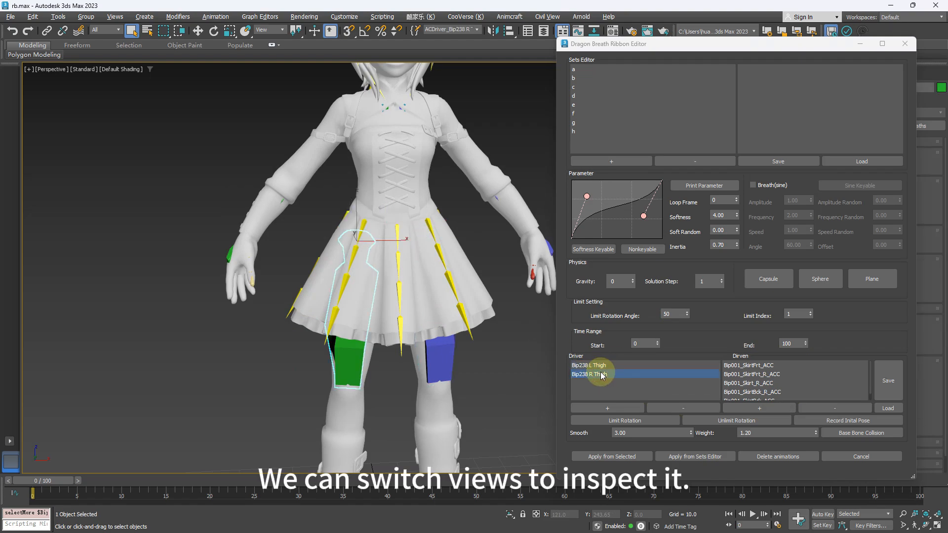
{"action": "left_click", "coordinate": [601, 374]}
{"action": "left_click", "coordinate": [600, 366]}
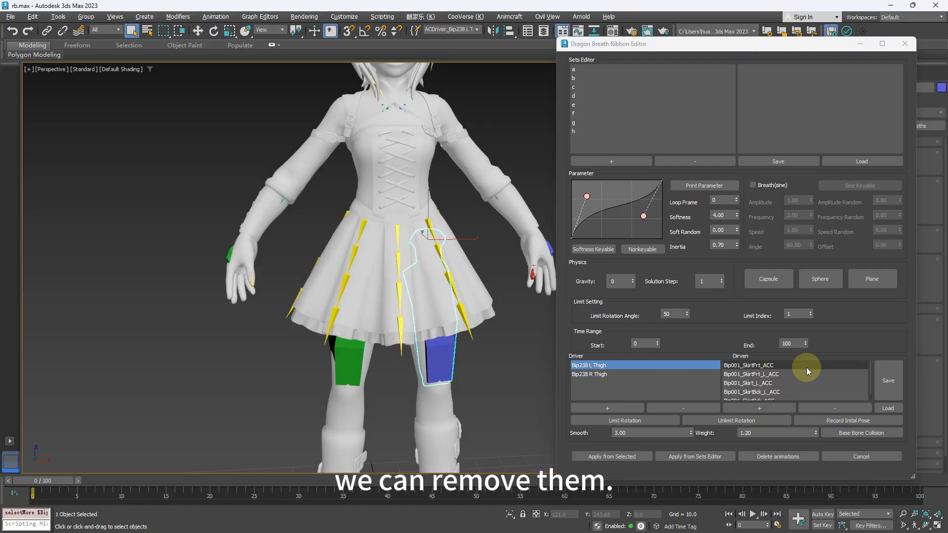
{"action": "left_click", "coordinate": [770, 393]}
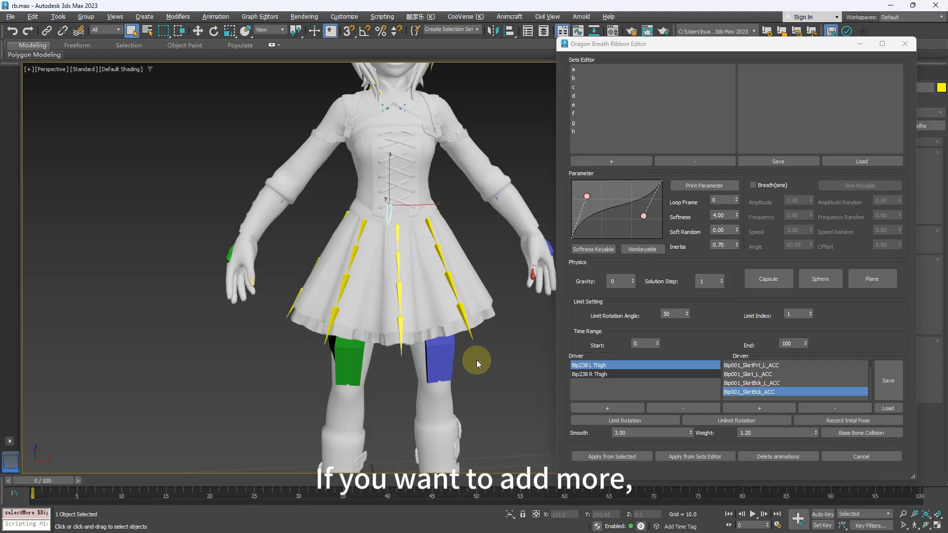
- Delete the Bip238 R Thigh driver with its whole driven set and add the right thigh as a driver again
{"action": "left_click", "coordinate": [772, 408]}
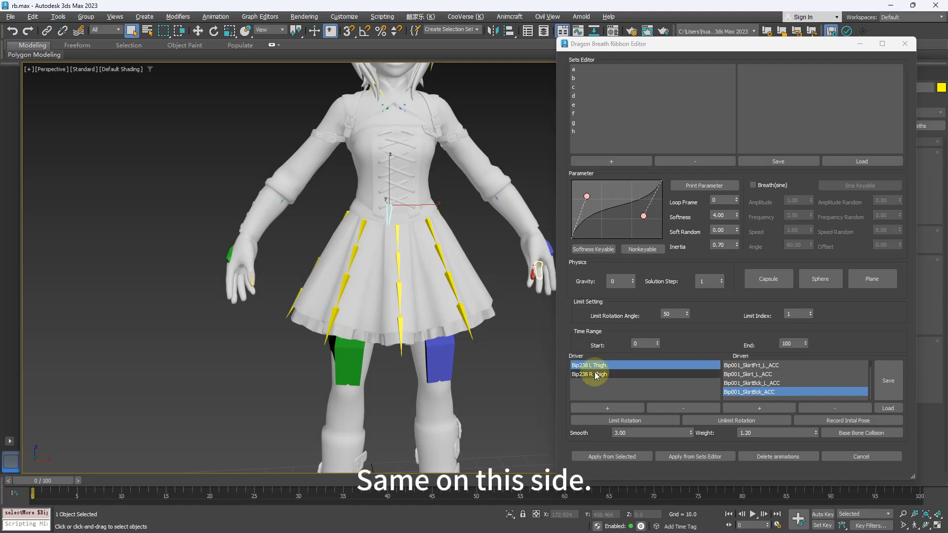
{"action": "left_click", "coordinate": [621, 375]}
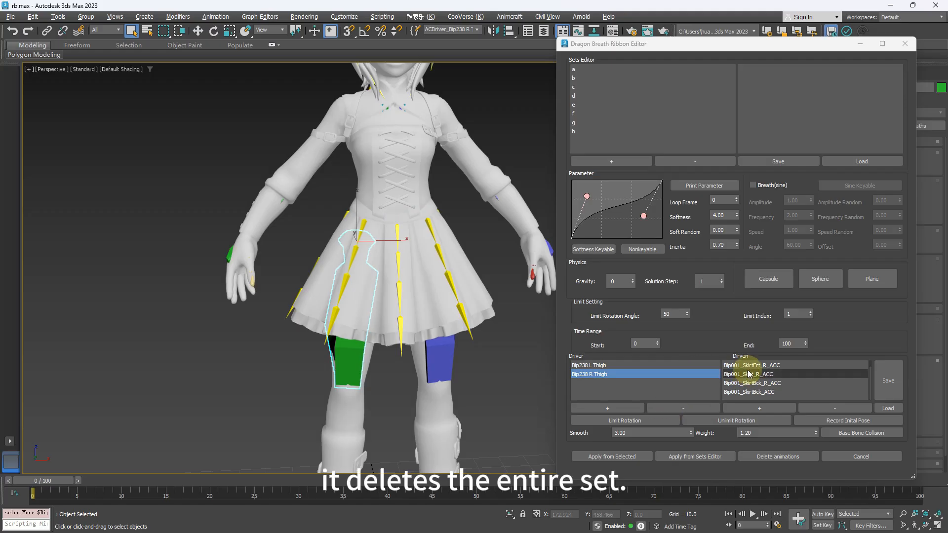
{"action": "left_click", "coordinate": [687, 408]}
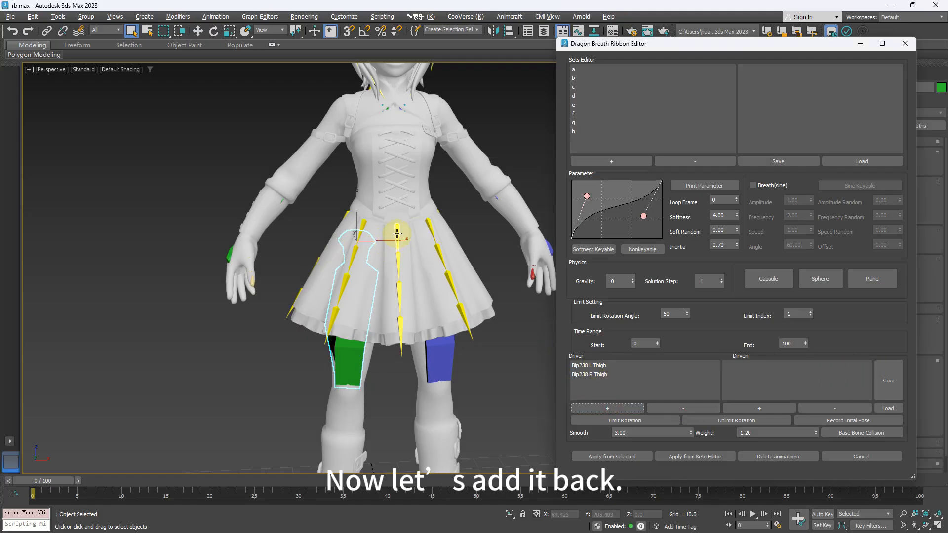
- With the Bip238 R Thigh entry active, add the five right-side skirt root bones, front centre to back centre, as its driven bones
{"action": "left_click", "coordinate": [602, 378]}
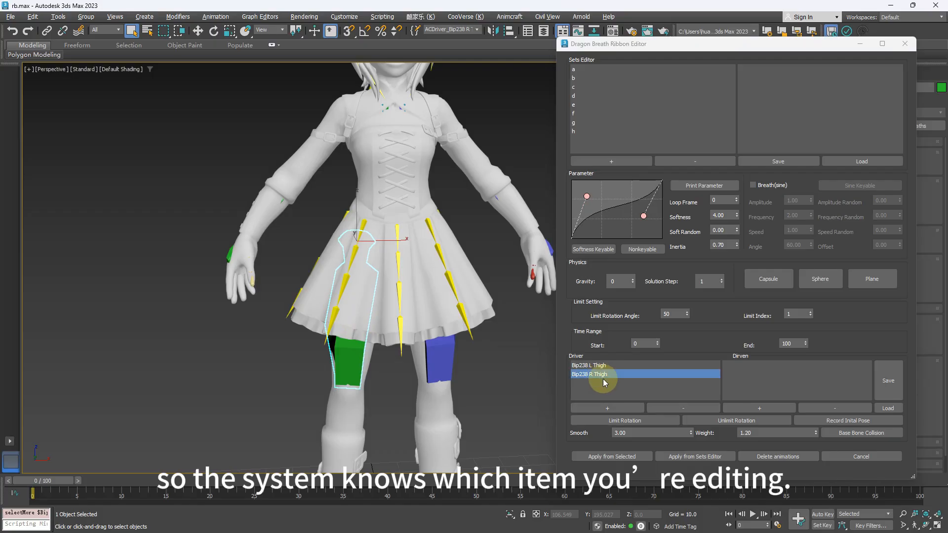
{"action": "left_click", "coordinate": [398, 233]}
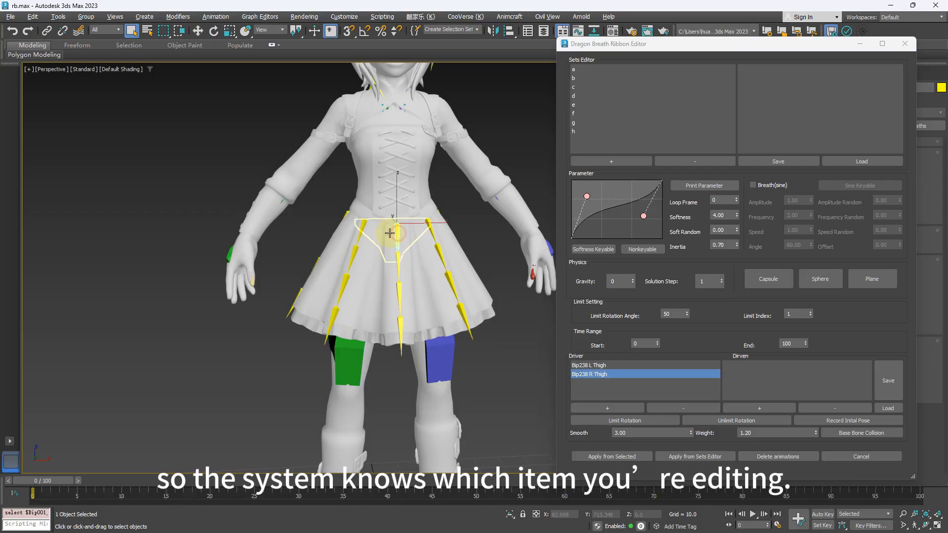
{"action": "left_click", "coordinate": [363, 227], "text": "ctrl"}
{"action": "middle_click_drag", "start_coordinate": [295, 260], "coordinate": [339, 239], "text": "alt"}
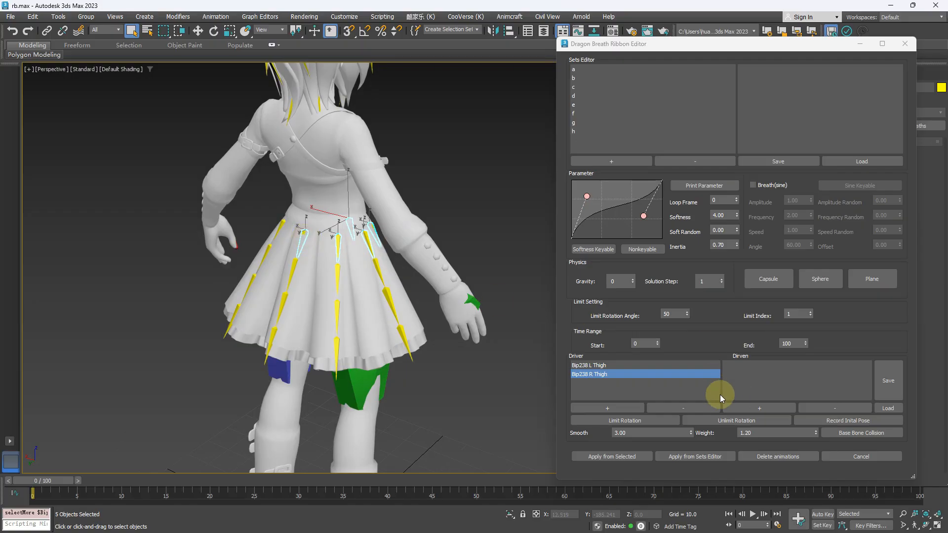
{"action": "left_click", "coordinate": [749, 409]}
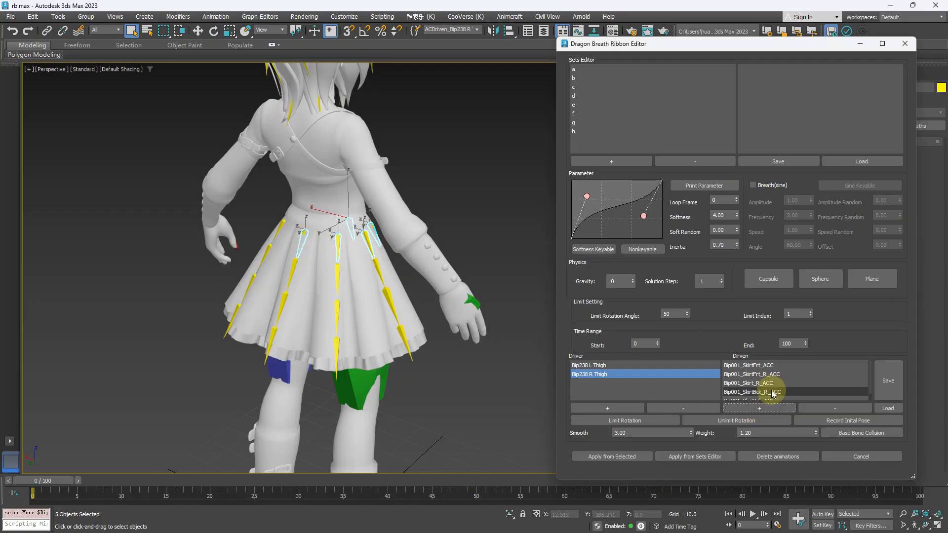
- Try raising the left foot forward so the thigh passes through the skirt, and undo the move
{"action": "middle_click_drag", "start_coordinate": [342, 275], "coordinate": [446, 297], "text": "alt"}
{"action": "left_click", "coordinate": [839, 421]}
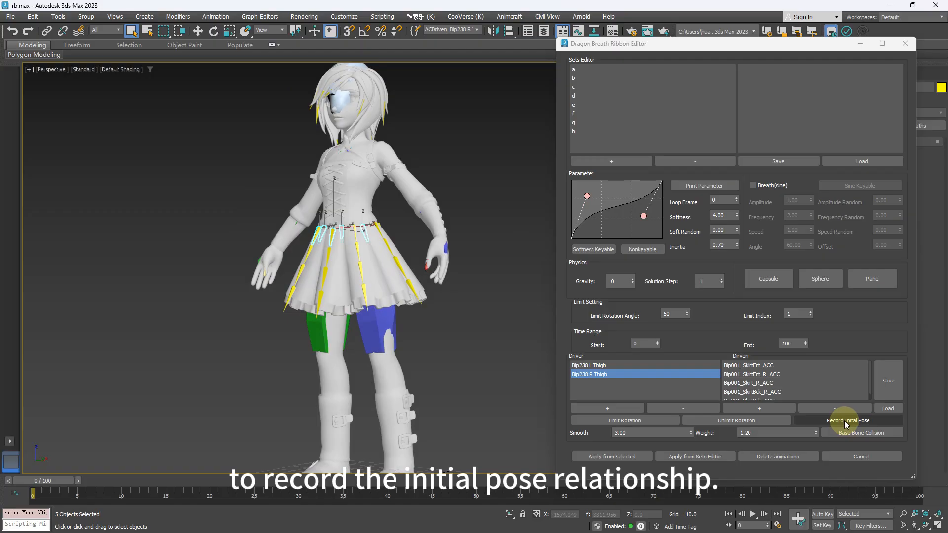
{"action": "middle_click_drag", "start_coordinate": [426, 306], "coordinate": [436, 352], "text": "alt"}
{"action": "scroll", "coordinate": [474, 348], "scroll_direction": "up", "scroll_amount": 2}
{"action": "left_click", "coordinate": [411, 431]}
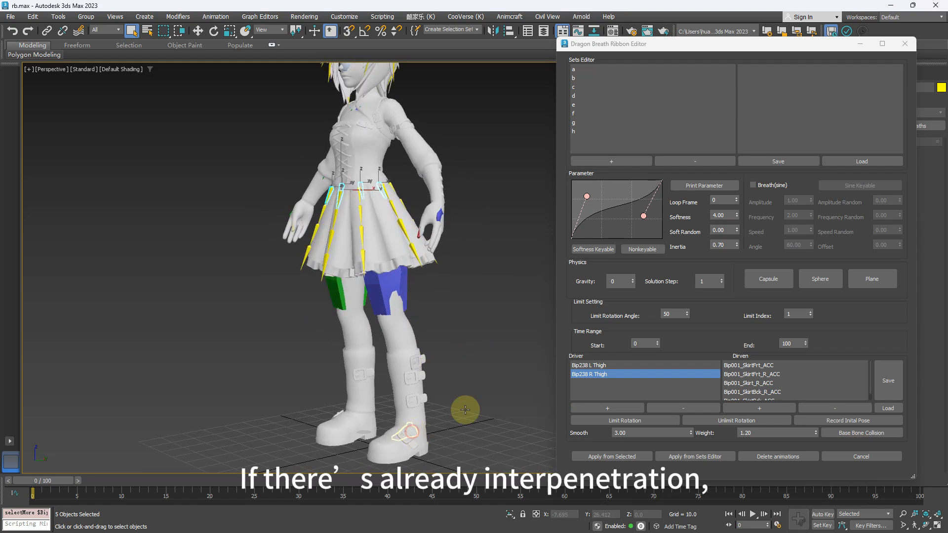
{"action": "middle_click_drag", "start_coordinate": [407, 395], "coordinate": [381, 398], "text": "alt"}
{"action": "key", "text": "w"}
{"action": "left_click_drag", "start_coordinate": [423, 410], "coordinate": [362, 349]}
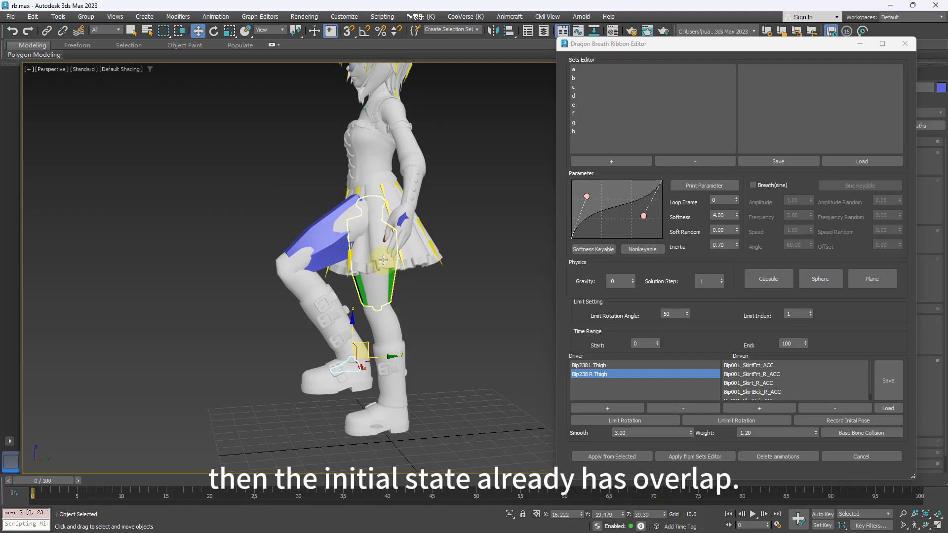
{"action": "middle_click_drag", "start_coordinate": [355, 199], "coordinate": [353, 212]}
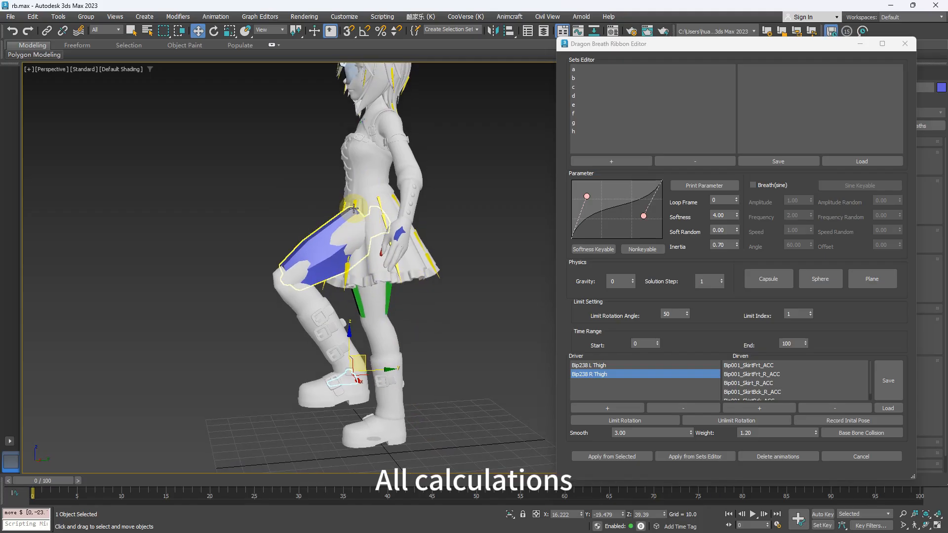
{"action": "key", "text": "ctrl+z"}
- Record the initial pose relationship between the thigh drivers and the skirt bones in the standing pose
{"action": "left_click", "coordinate": [832, 418]}
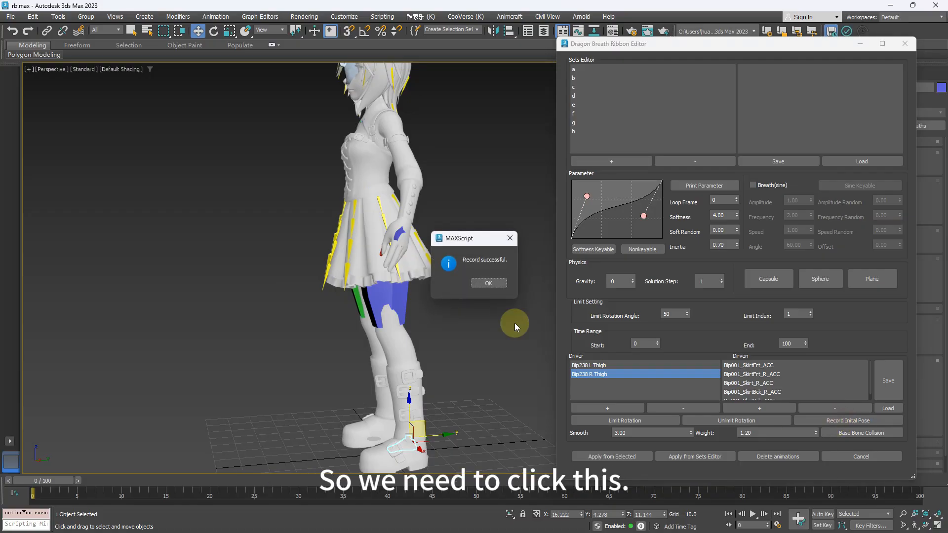
{"action": "left_click", "coordinate": [487, 282]}
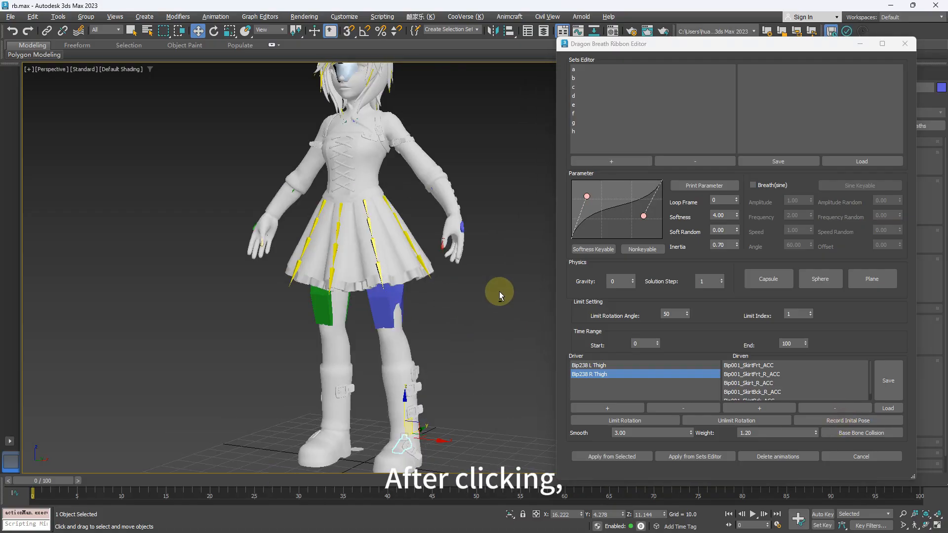
{"action": "mouse_move", "coordinate": [499, 291]}
{"action": "middle_mouse_down", "text": "alt"}
{"action": "mouse_move", "coordinate": [472, 283]}
{"action": "mouse_move", "coordinate": [505, 300]}
{"action": "middle_mouse_up", "text": "alt"}
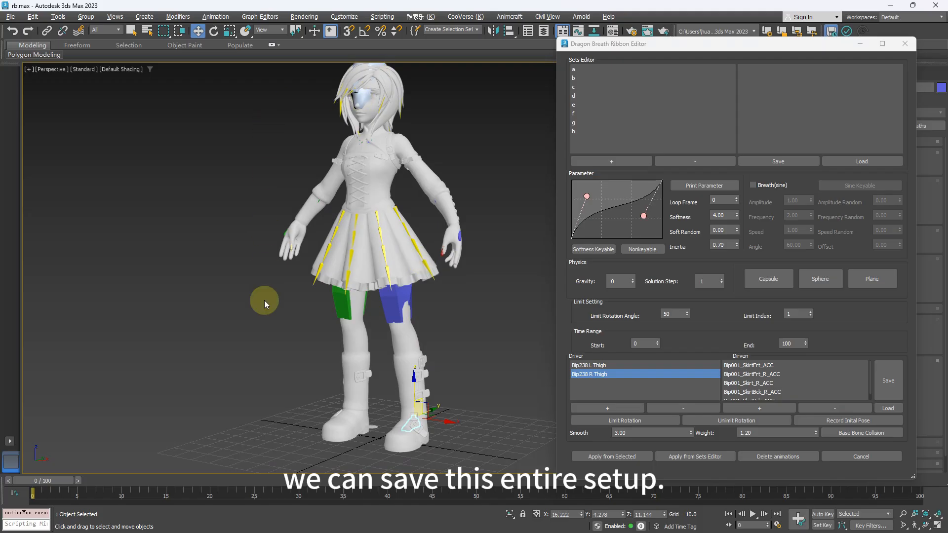
- Save the driver and driven bone setup as aaa.dt in the XDTest folder
{"action": "left_click", "coordinate": [891, 388]}
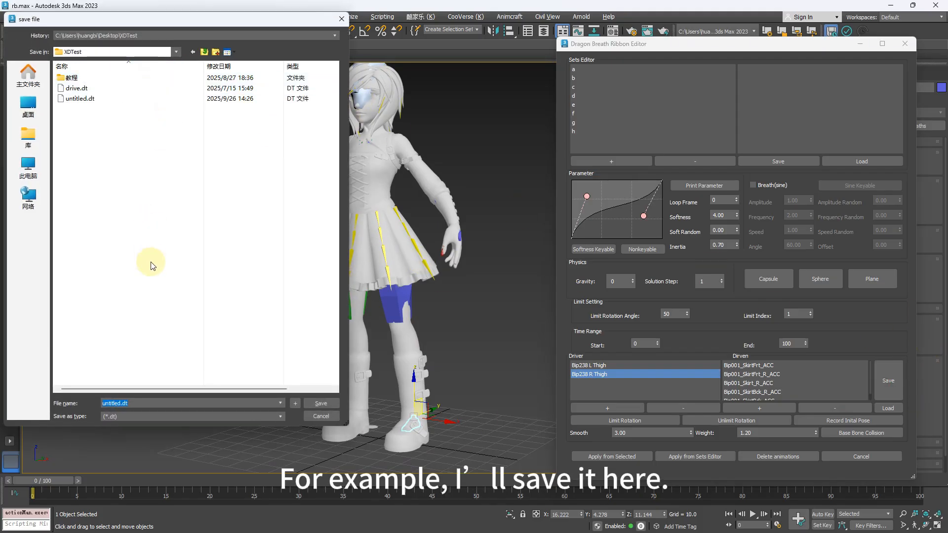
{"action": "type", "text": "a"}
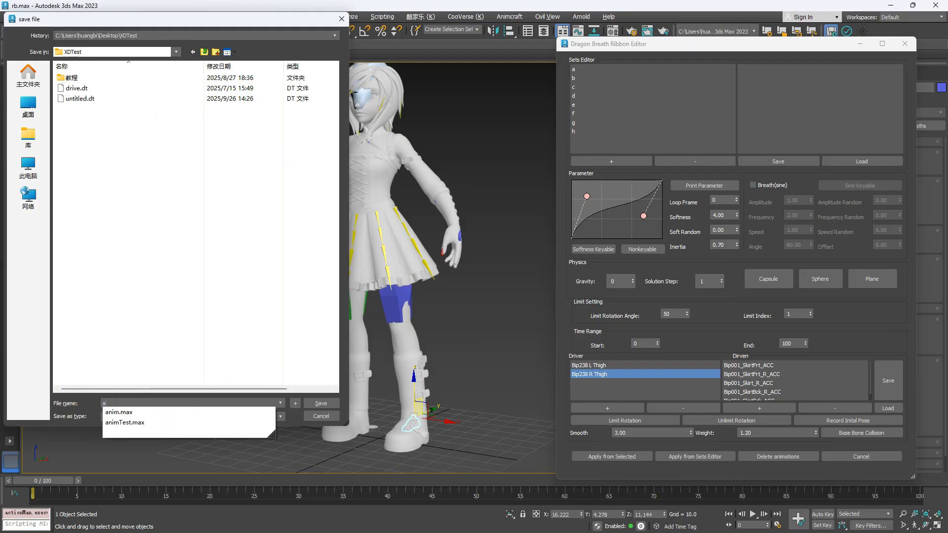
{"action": "key", "text": "Return"}
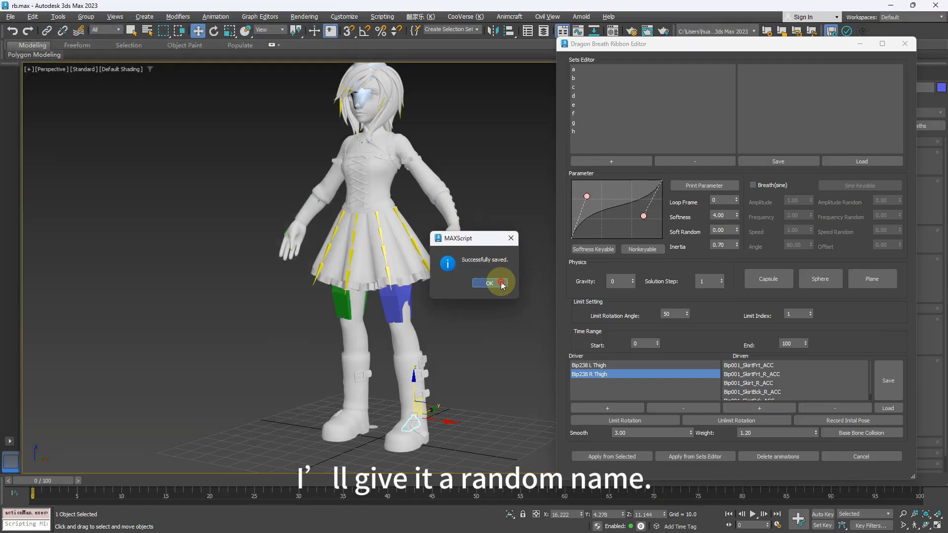
{"action": "left_click", "coordinate": [500, 281]}
- Delete both the Bip238 L Thigh and Bip238 R Thigh drivers from the driver list
{"action": "middle_click_drag", "start_coordinate": [450, 252], "coordinate": [449, 265]}
{"action": "middle_click_drag", "start_coordinate": [467, 302], "coordinate": [451, 252], "text": "alt"}
{"action": "middle_click_drag", "start_coordinate": [377, 149], "coordinate": [434, 177], "text": "alt"}
{"action": "scroll", "coordinate": [416, 182], "scroll_direction": "down", "scroll_amount": 3}
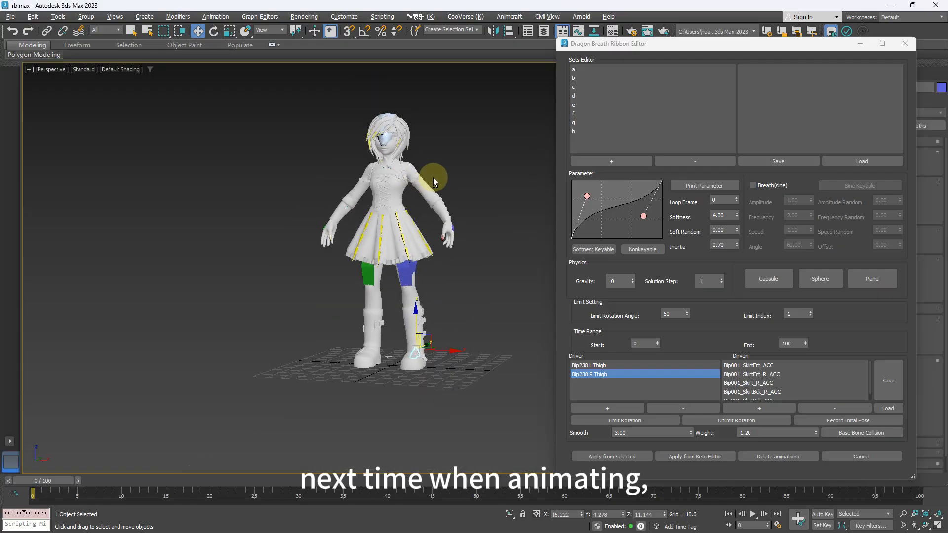
{"action": "scroll", "coordinate": [433, 177], "scroll_direction": "up", "scroll_amount": 1}
{"action": "scroll", "coordinate": [456, 195], "scroll_direction": "up", "scroll_amount": 2}
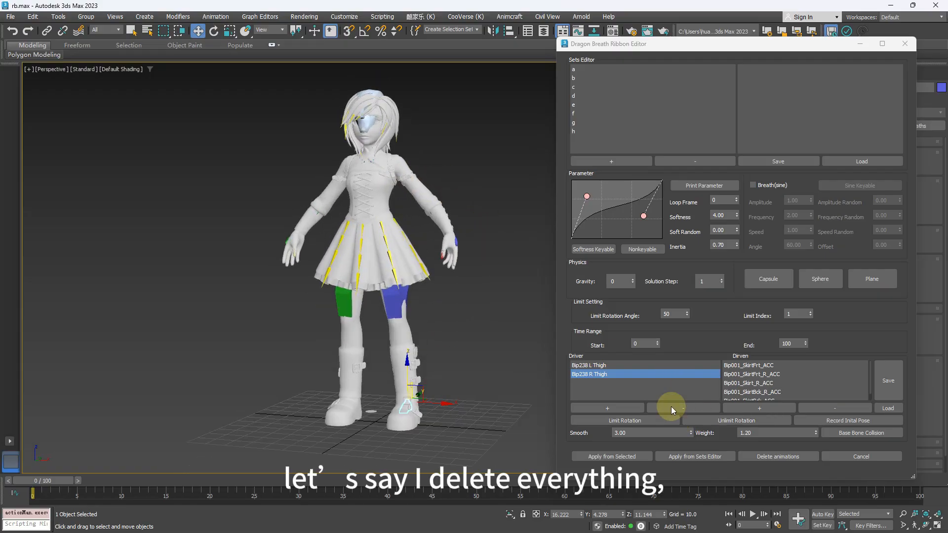
{"action": "left_click", "coordinate": [607, 366]}
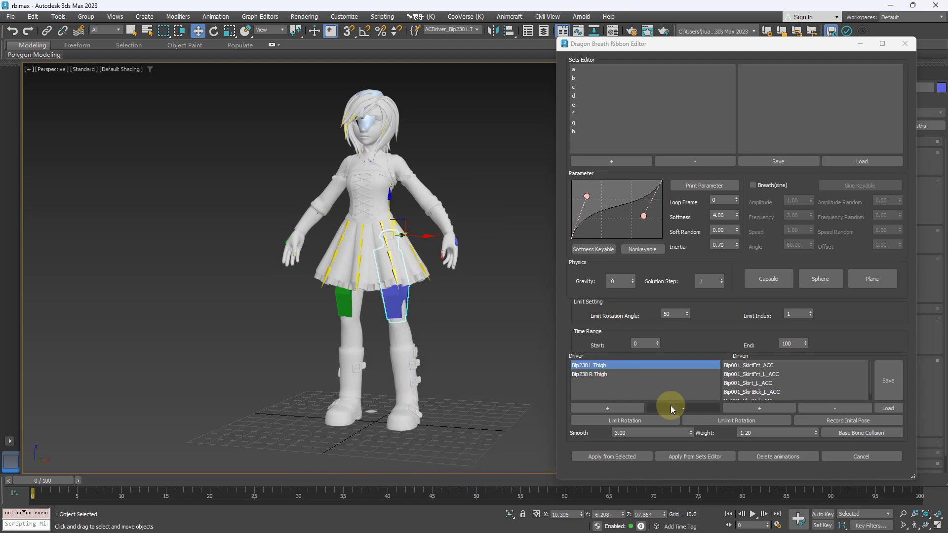
{"action": "left_click", "coordinate": [671, 407]}
{"action": "left_click", "coordinate": [597, 366]}
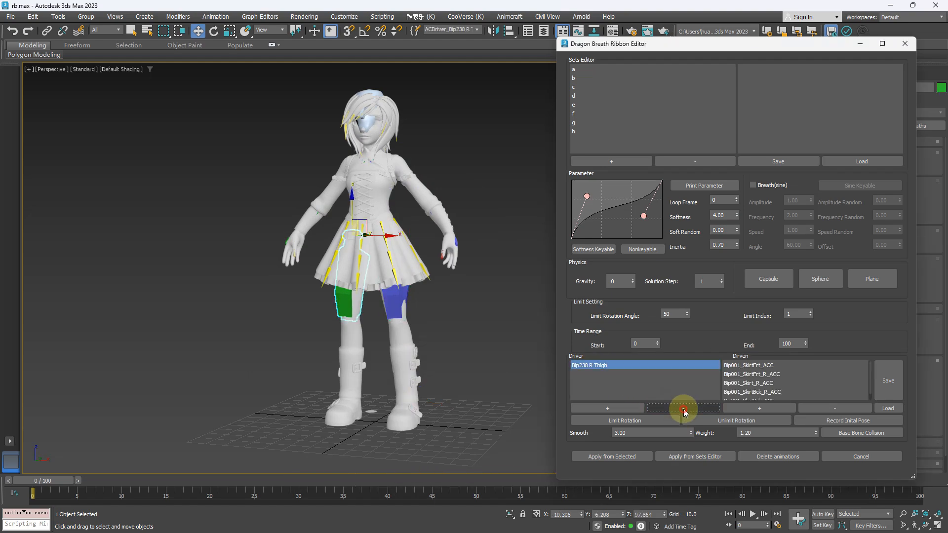
{"action": "left_click", "coordinate": [684, 408]}
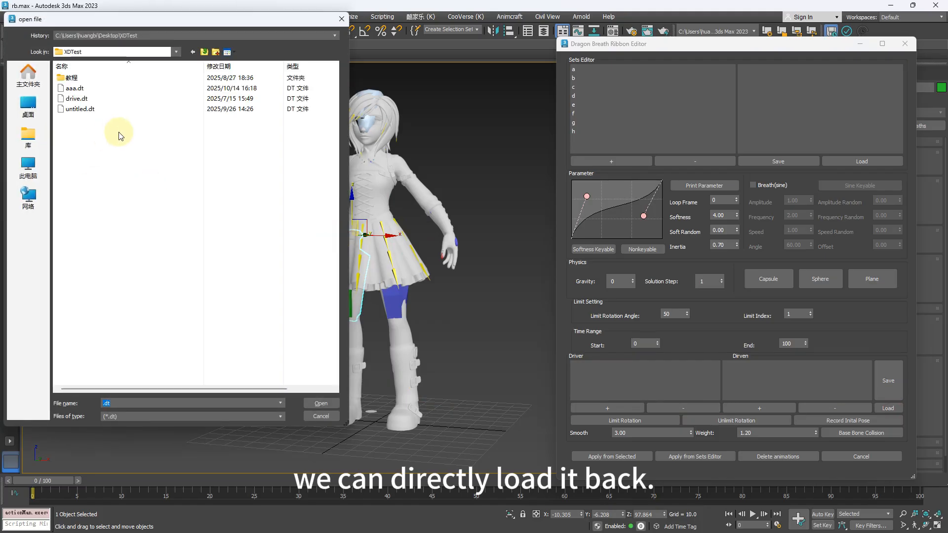
- Load the saved driver setup aaa.dt and check the driven bones of both thigh drivers
{"action": "left_click", "coordinate": [78, 89]}
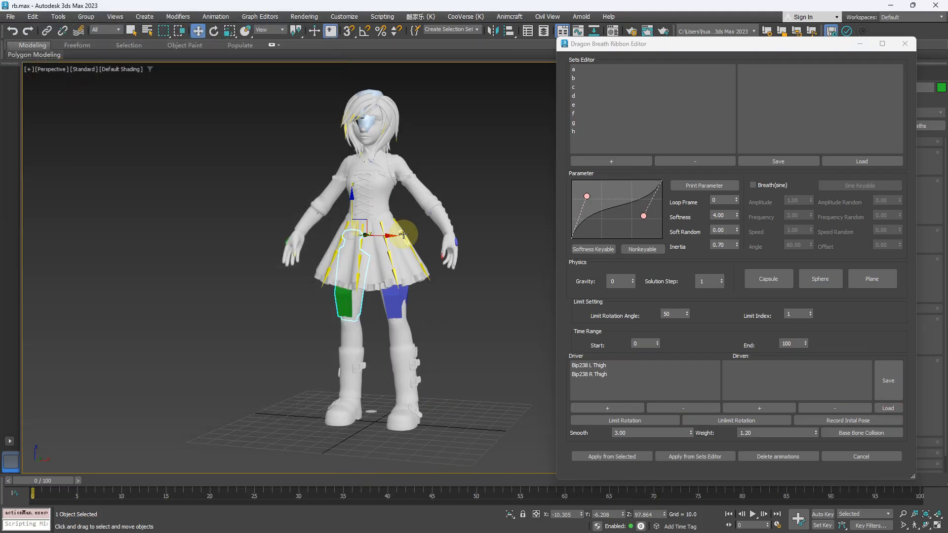
{"action": "left_click", "coordinate": [599, 374]}
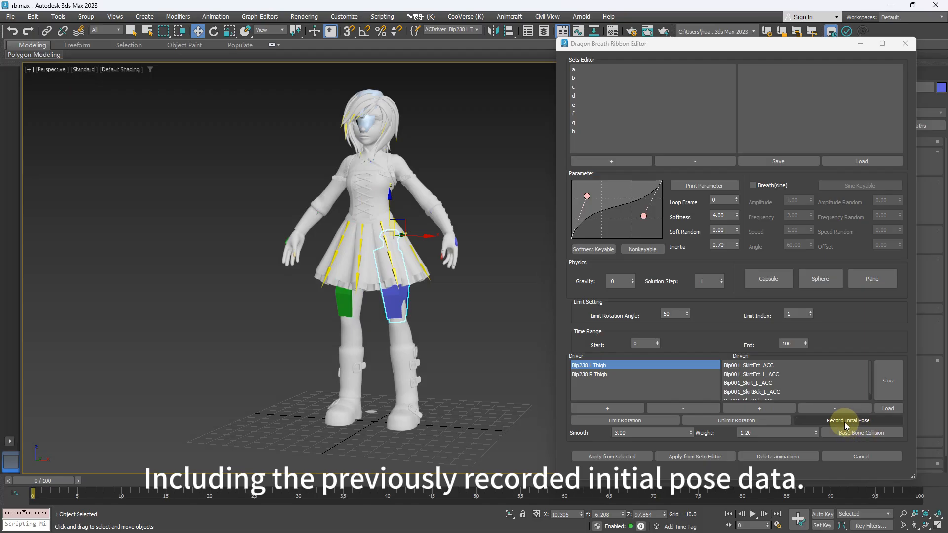
- Select the left foot, turn on Auto Key, and move the foot slightly forward at frame 0
{"action": "middle_click_drag", "start_coordinate": [442, 354], "coordinate": [398, 391], "text": "alt"}
{"action": "left_click", "coordinate": [398, 391]}
{"action": "middle_click_drag", "start_coordinate": [450, 376], "coordinate": [450, 384]}
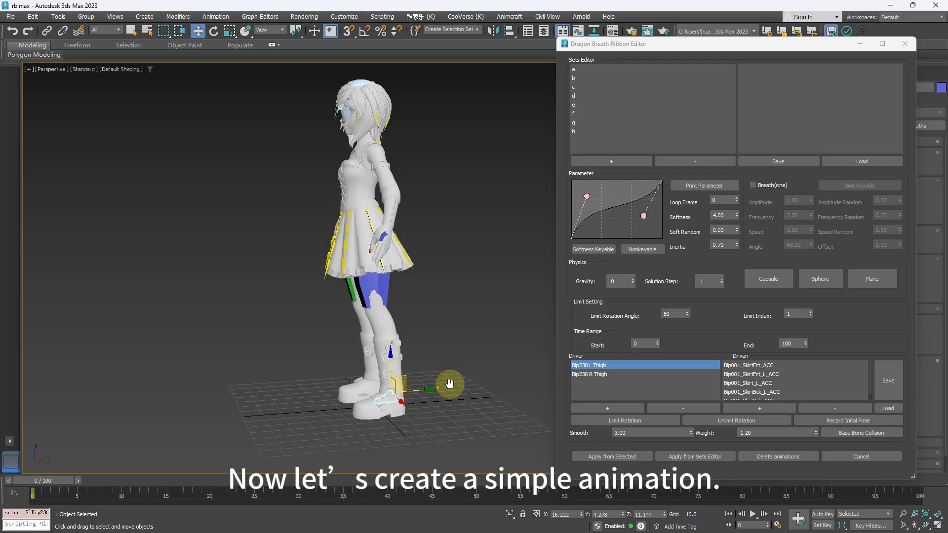
{"action": "left_click", "coordinate": [822, 515]}
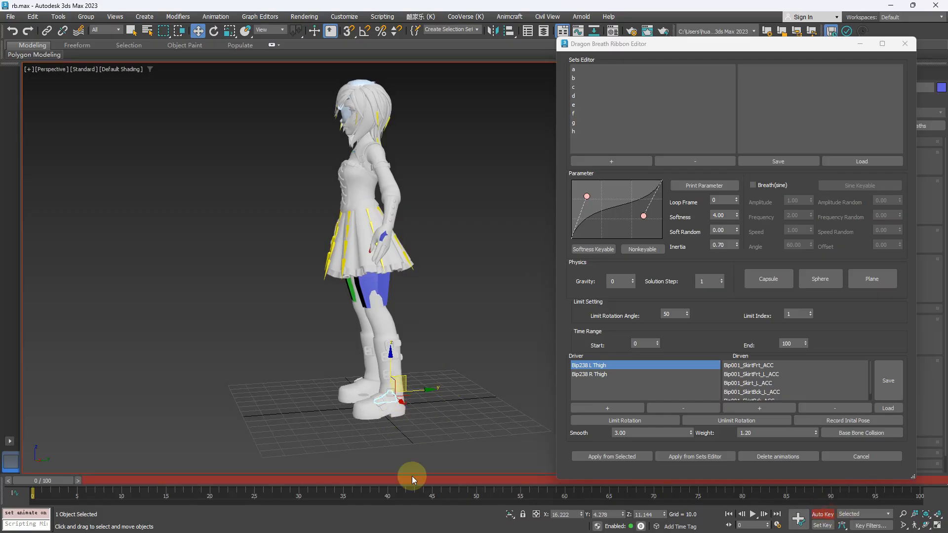
{"action": "left_click_drag", "start_coordinate": [397, 375], "coordinate": [388, 391]}
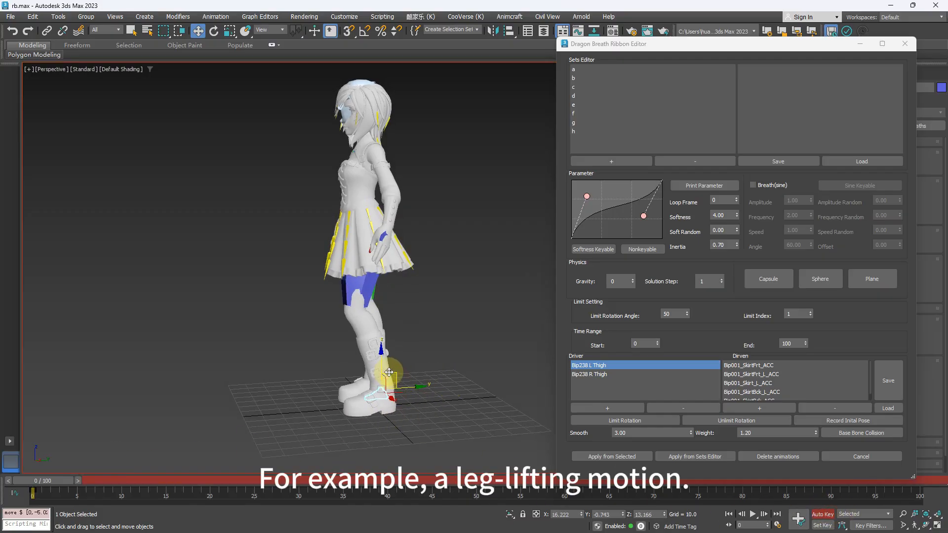
- At frame 47, raise the left foot forward and up so the thigh lifts through the front of the skirt
{"action": "left_click_drag", "start_coordinate": [35, 481], "coordinate": [446, 486]}
{"action": "key", "text": "w"}
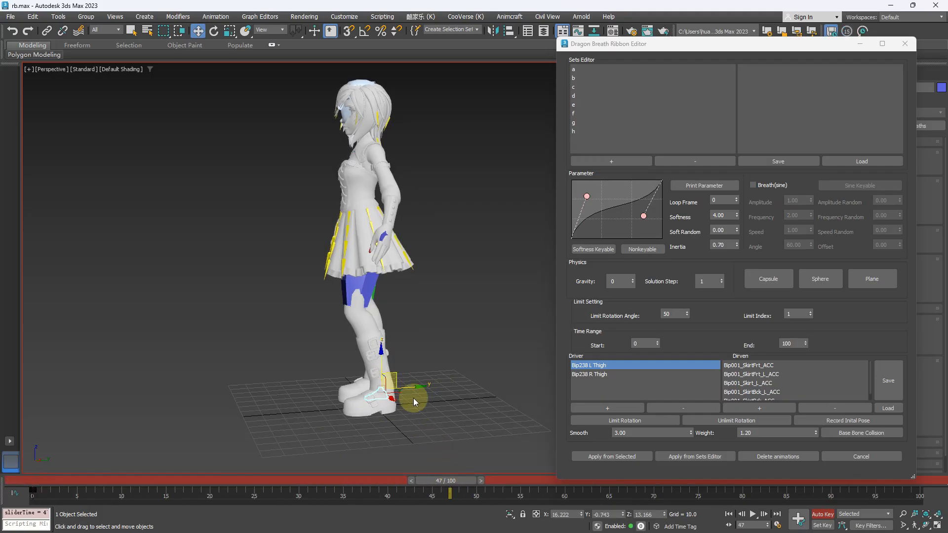
{"action": "left_click_drag", "start_coordinate": [397, 375], "coordinate": [332, 338]}
- At frame 100, swing the left foot up behind the body to about Y 70, Z 58, and return to frame 0
{"action": "left_click_drag", "start_coordinate": [445, 482], "coordinate": [941, 486]}
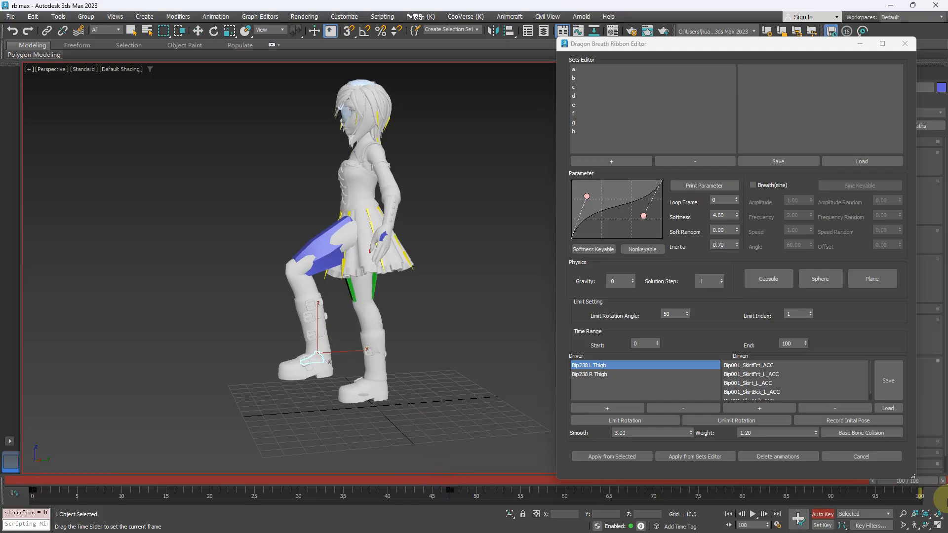
{"action": "left_click_drag", "start_coordinate": [326, 336], "coordinate": [519, 280]}
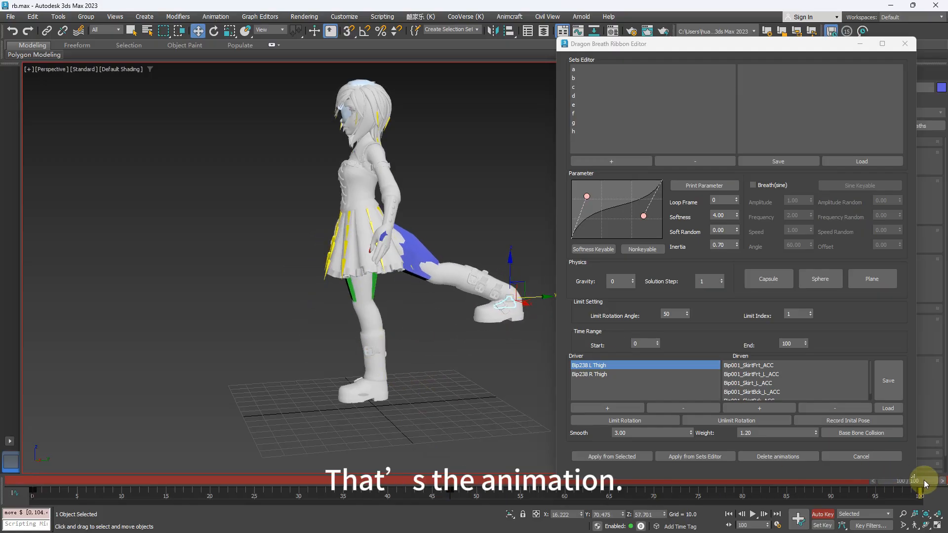
{"action": "left_click_drag", "start_coordinate": [930, 479], "coordinate": [44, 481]}
{"action": "key", "text": "w"}
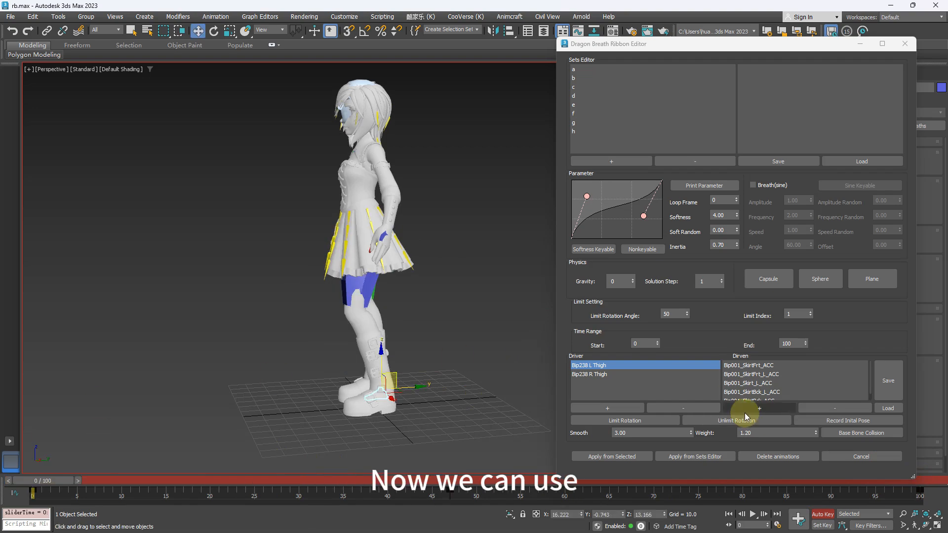
- Examine the Smooth and Weight parameters used for the base bone collision calculation
{"action": "left_click", "coordinate": [862, 434]}
{"action": "left_click", "coordinate": [387, 178]}
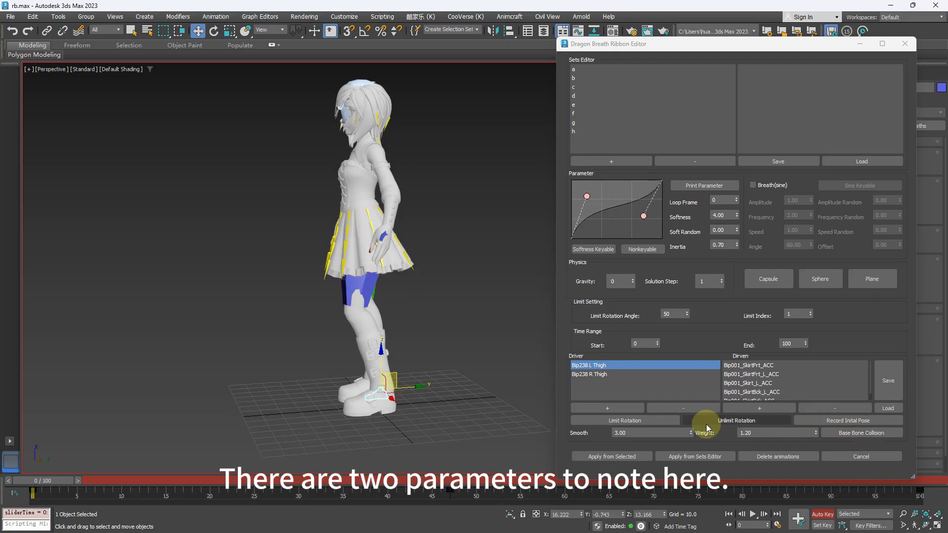
{"action": "double_click", "coordinate": [650, 431]}
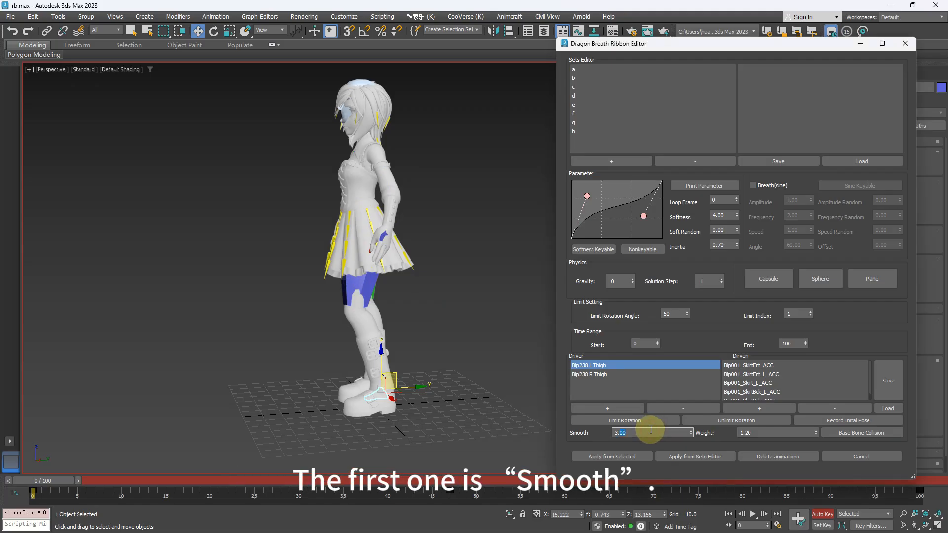
{"action": "left_click", "coordinate": [641, 436]}
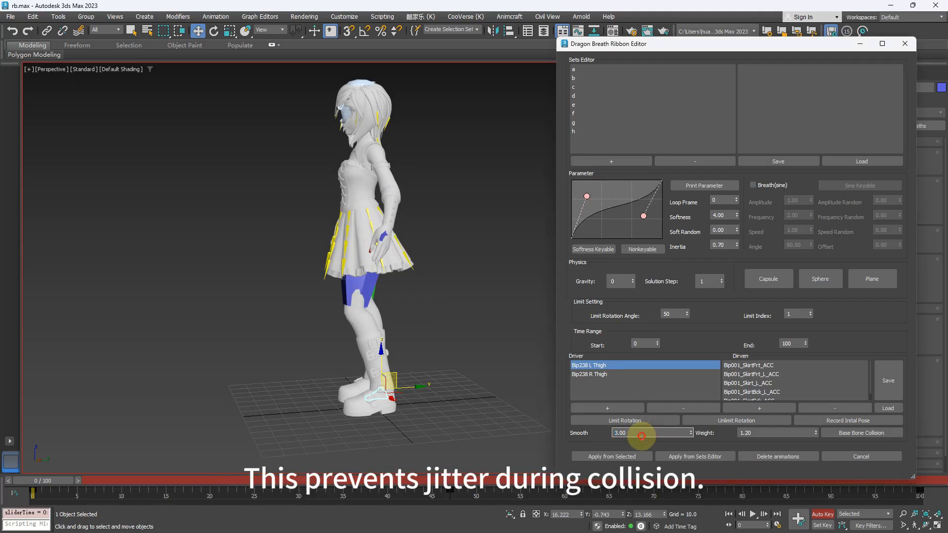
{"action": "left_click_drag", "start_coordinate": [657, 431], "coordinate": [599, 428]}
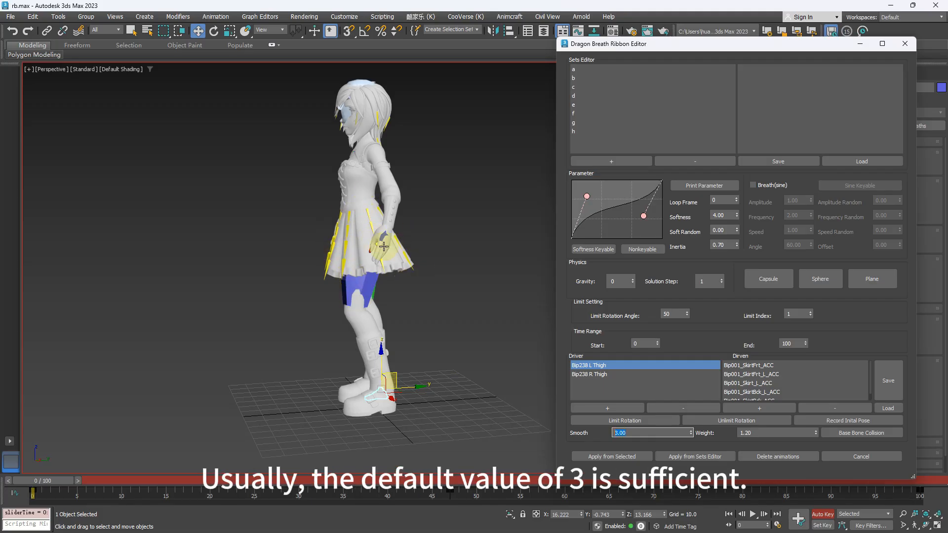
{"action": "left_click_drag", "start_coordinate": [643, 434], "coordinate": [548, 426]}
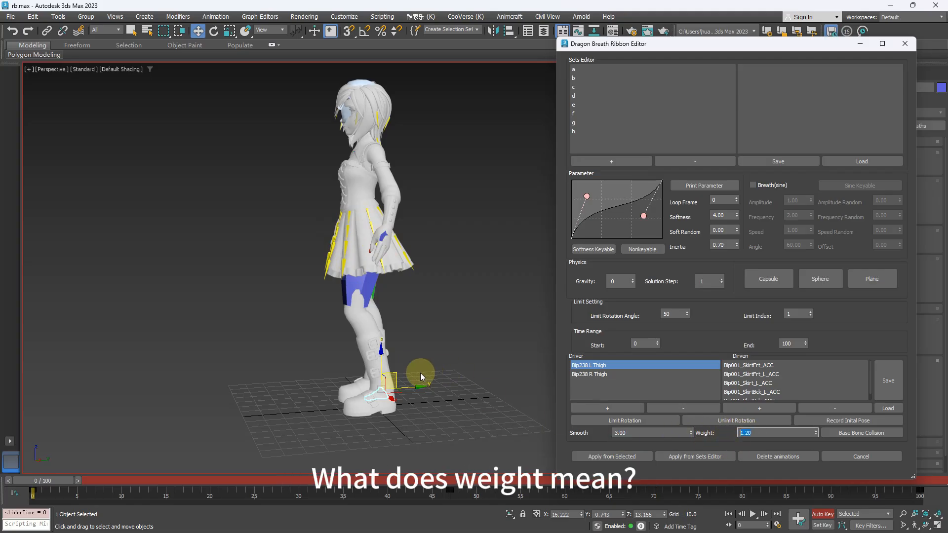
- At frame 0, raise the left foot forward and rotate a front skirt root bone up over the thigh, trying different amounts
{"action": "middle_click_drag", "start_coordinate": [454, 364], "coordinate": [451, 371]}
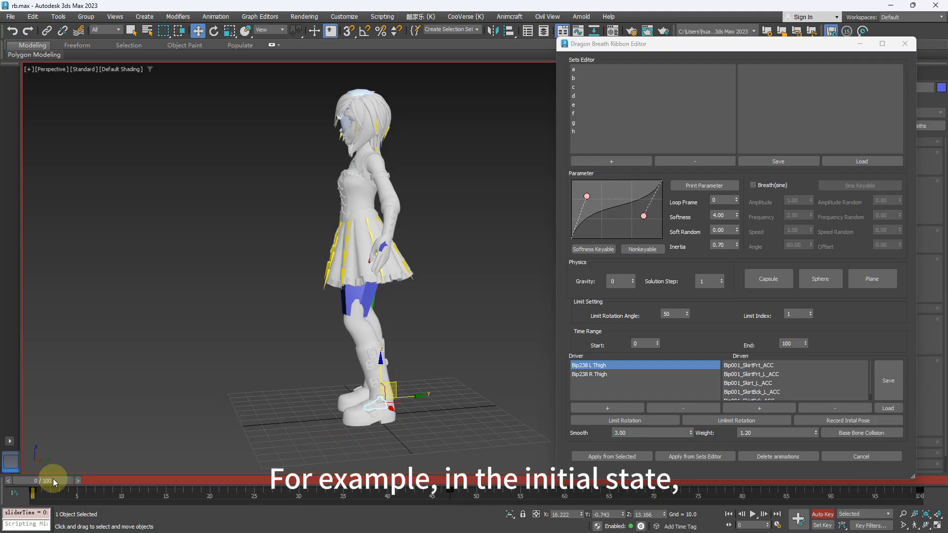
{"action": "left_click_drag", "start_coordinate": [392, 383], "coordinate": [397, 387]}
{"action": "middle_click_drag", "start_coordinate": [396, 386], "coordinate": [389, 374], "text": "alt"}
{"action": "left_click_drag", "start_coordinate": [401, 386], "coordinate": [359, 212]}
{"action": "left_click", "coordinate": [352, 226]}
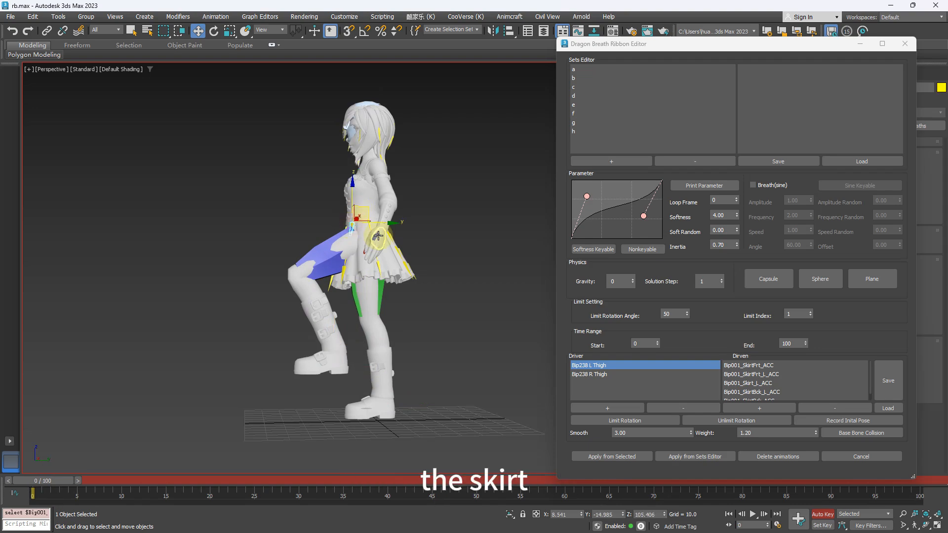
{"action": "key", "text": "e"}
{"action": "left_click_drag", "start_coordinate": [370, 255], "coordinate": [280, 223]}
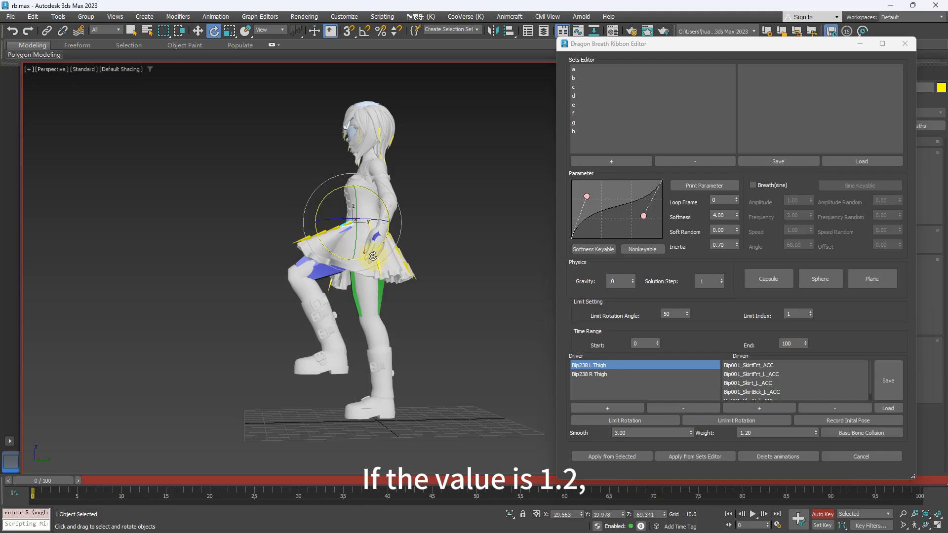
{"action": "left_click_drag", "start_coordinate": [371, 255], "coordinate": [439, 301]}
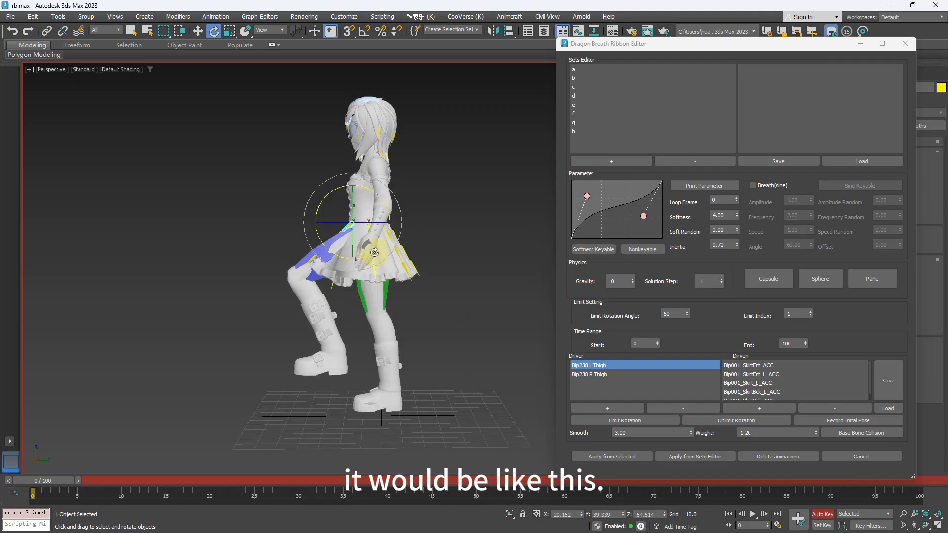
- Undo the skirt bone rotations and the left foot raise at frame 0
{"action": "key", "text": "ctrl+z"}
{"action": "key", "text": "ctrl+z"}
{"action": "key", "text": "ctrl+z"}
{"action": "key", "text": "ctrl+z"}
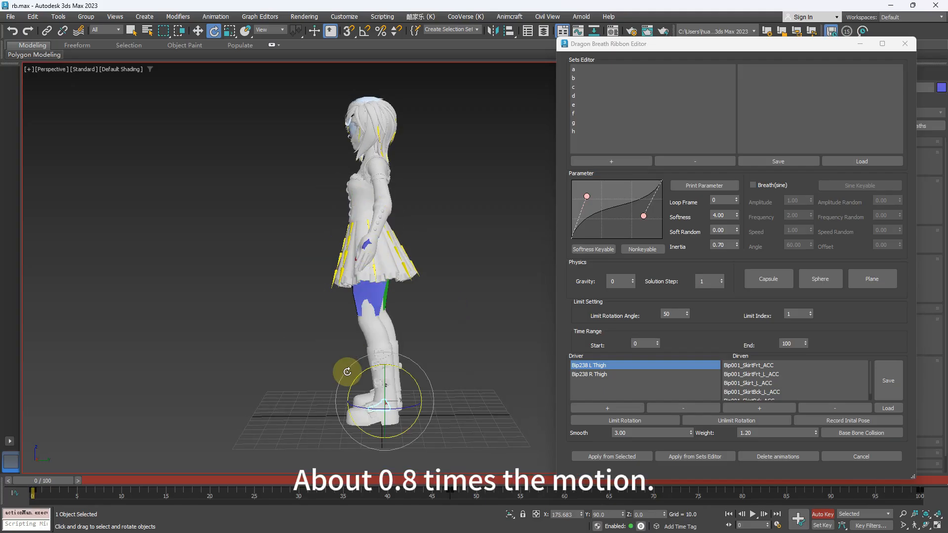
{"action": "left_click_drag", "start_coordinate": [54, 481], "coordinate": [23, 425]}
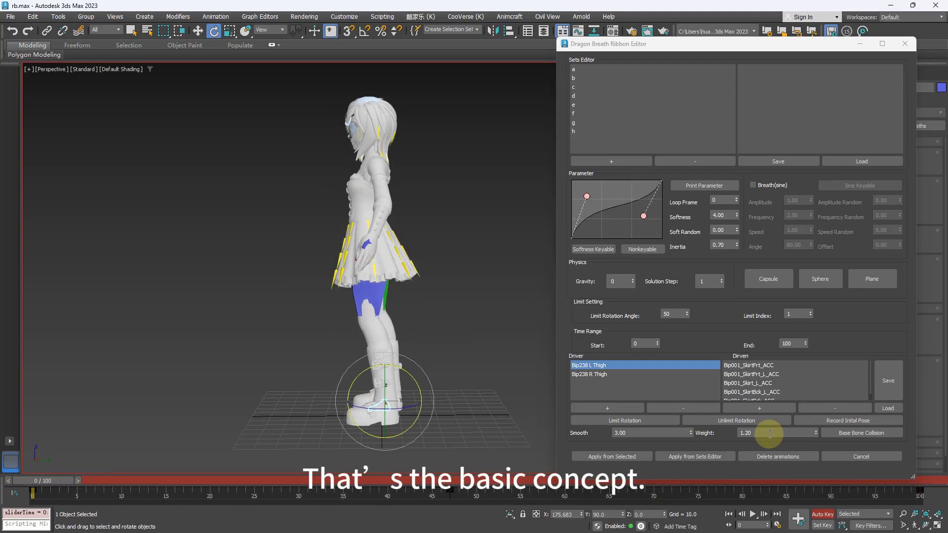
- Calculate the base bone collision with Smooth 3.00 and Weight 1.20, inspect the skirt at frame 100, and return to frame 0
{"action": "double_click", "coordinate": [790, 433]}
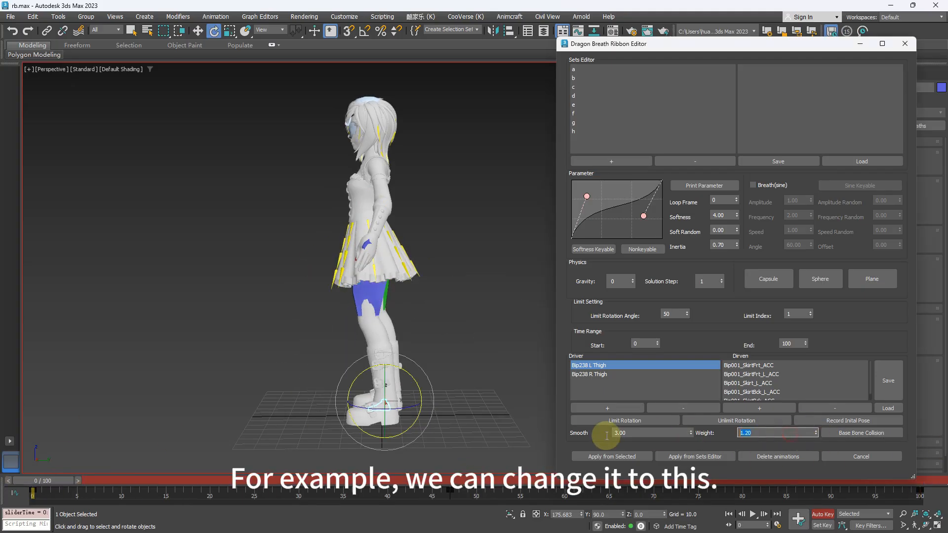
{"action": "left_click", "coordinate": [866, 433]}
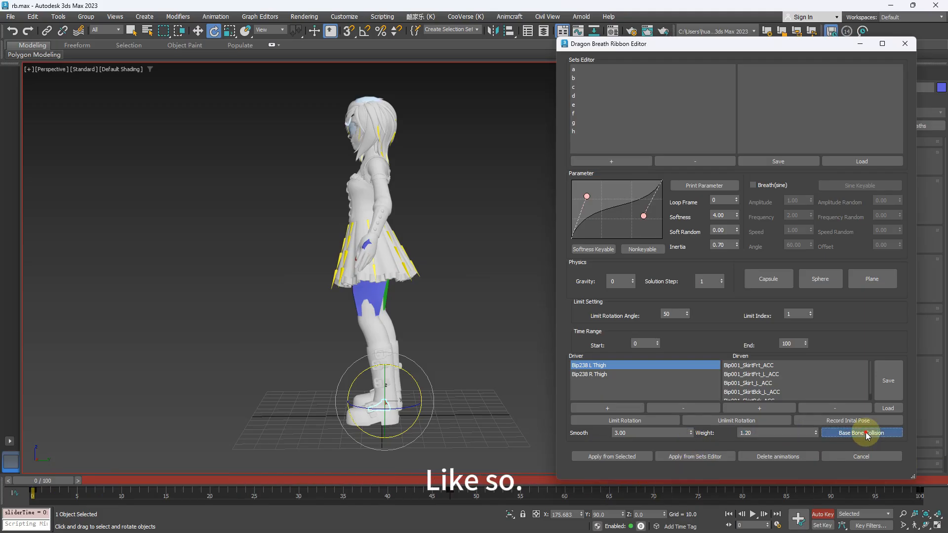
{"action": "key", "text": "slash"}
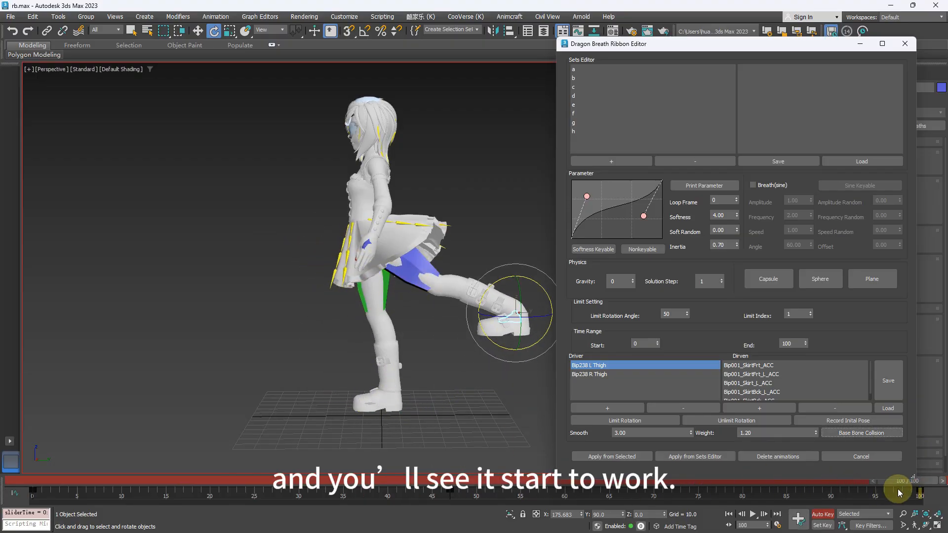
{"action": "left_click_drag", "start_coordinate": [928, 484], "coordinate": [912, 466]}
{"action": "middle_click_drag", "start_coordinate": [531, 291], "coordinate": [412, 254], "text": "alt"}
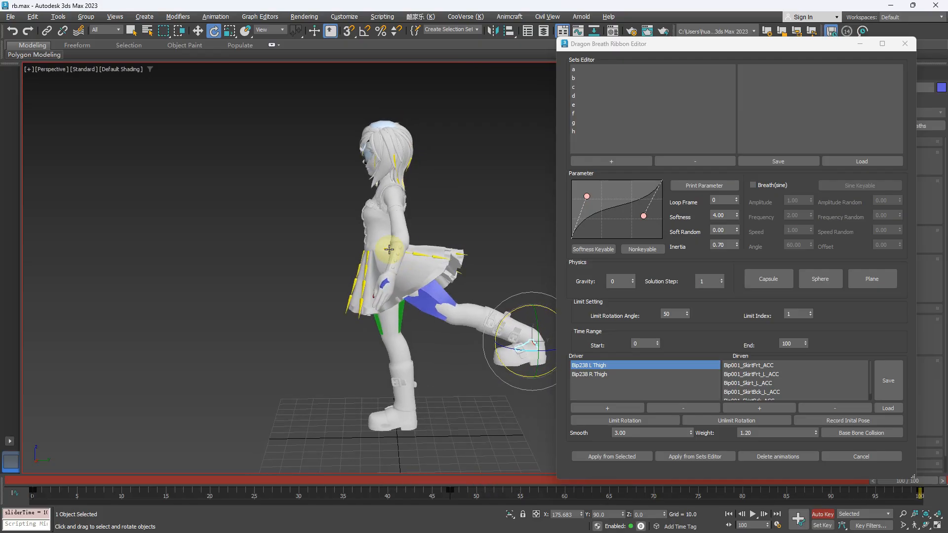
{"action": "middle_click_drag", "start_coordinate": [470, 269], "coordinate": [459, 264], "text": "alt"}
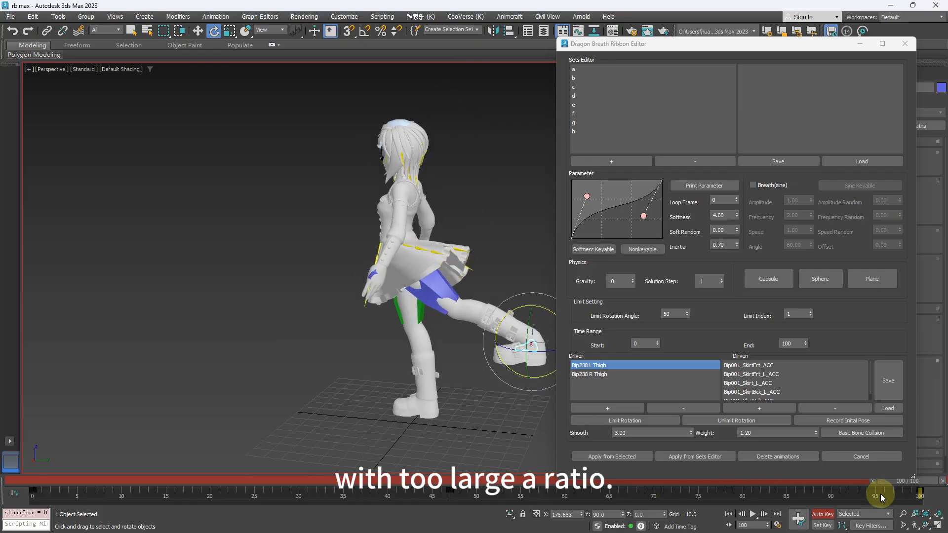
{"action": "left_click_drag", "start_coordinate": [920, 489], "coordinate": [63, 451]}
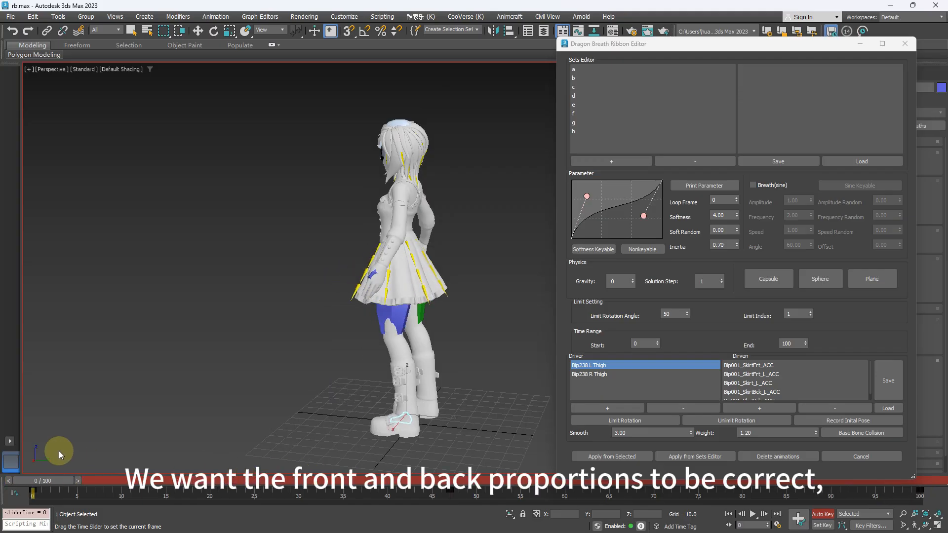
- Undo the base bone collision calculation and check the skirt at frame 0
{"action": "middle_click_drag", "start_coordinate": [410, 299], "coordinate": [390, 245], "text": "alt"}
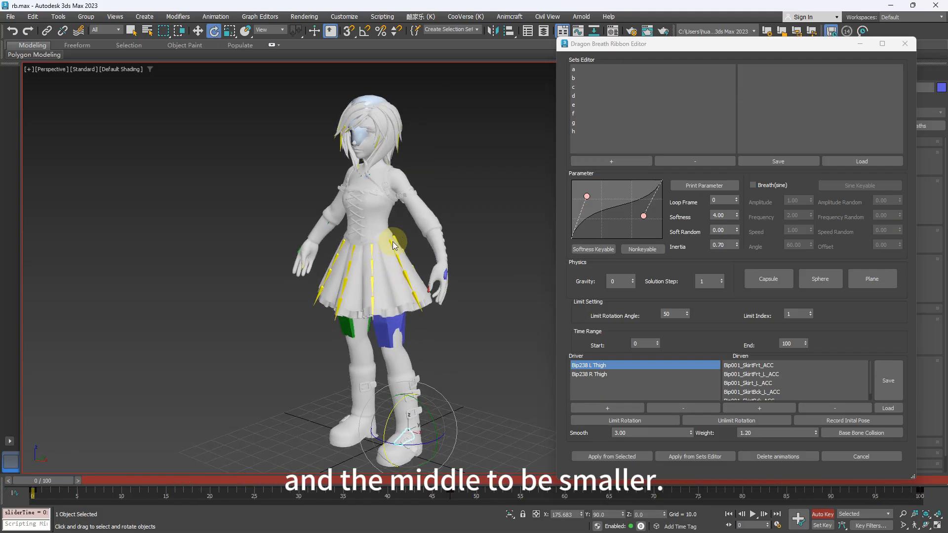
{"action": "left_click", "coordinate": [617, 423]}
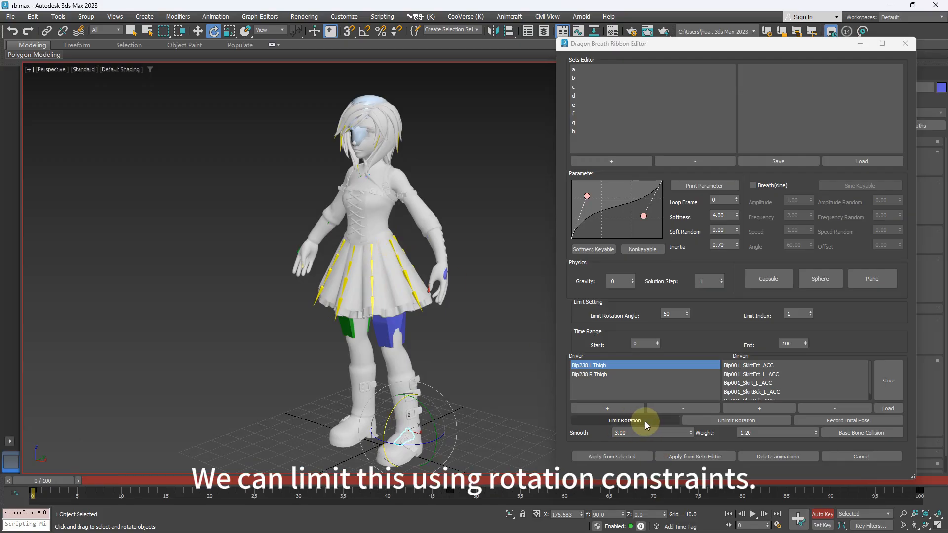
{"action": "left_click", "coordinate": [730, 423]}
{"action": "mouse_move", "coordinate": [459, 346]}
{"action": "middle_mouse_down", "text": "alt"}
{"action": "mouse_move", "coordinate": [436, 327]}
{"action": "mouse_move", "coordinate": [443, 349]}
{"action": "mouse_move", "coordinate": [469, 355]}
{"action": "middle_mouse_up", "text": "alt"}
{"action": "left_click", "coordinate": [644, 424]}
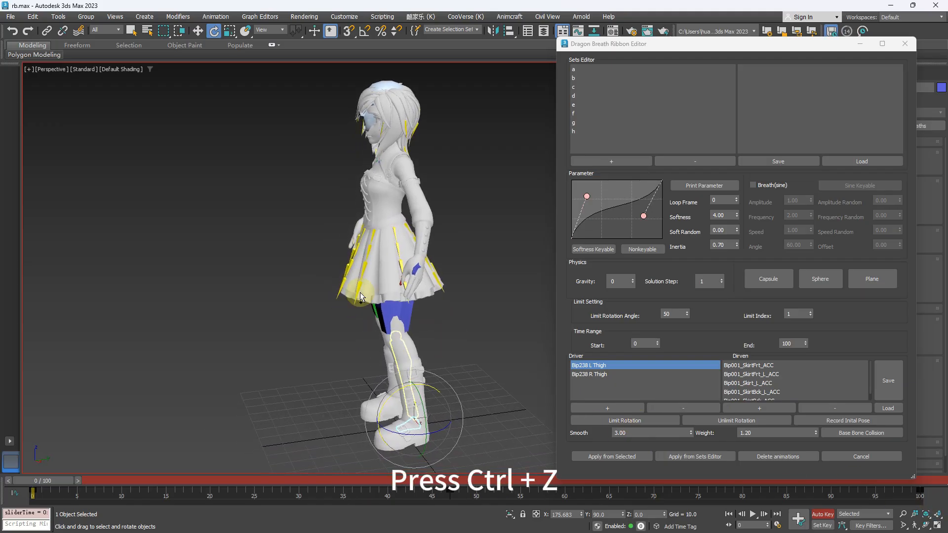
{"action": "key", "text": "ctrl+z"}
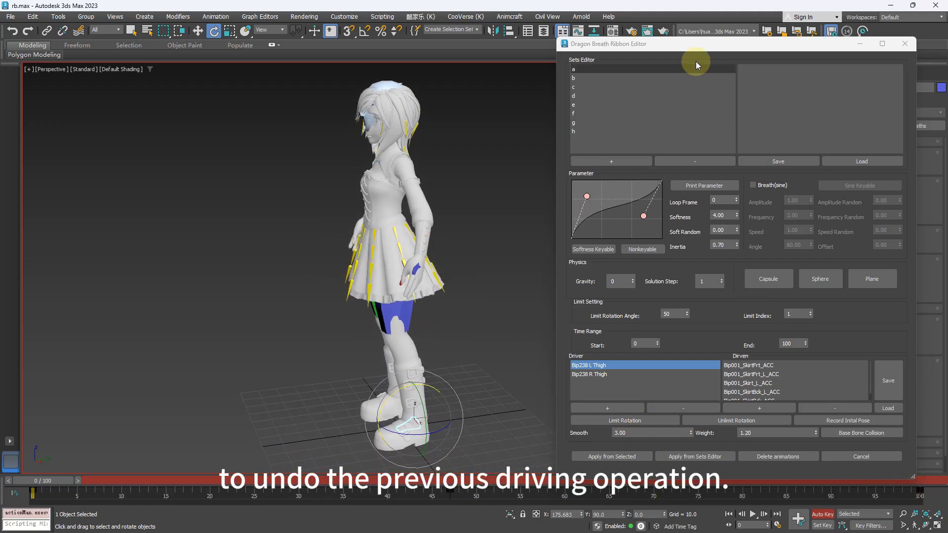
{"action": "left_click_drag", "start_coordinate": [706, 44], "coordinate": [678, 31]}
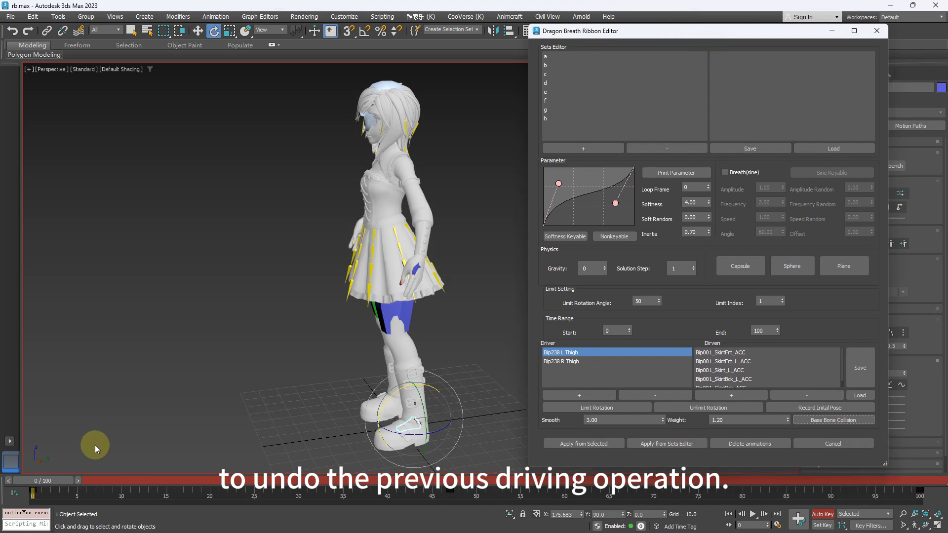
{"action": "mouse_move", "coordinate": [42, 482]}
{"action": "left_mouse_down"}
{"action": "mouse_move", "coordinate": [476, 496]}
{"action": "mouse_move", "coordinate": [297, 482]}
{"action": "mouse_move", "coordinate": [34, 481]}
{"action": "left_mouse_up"}
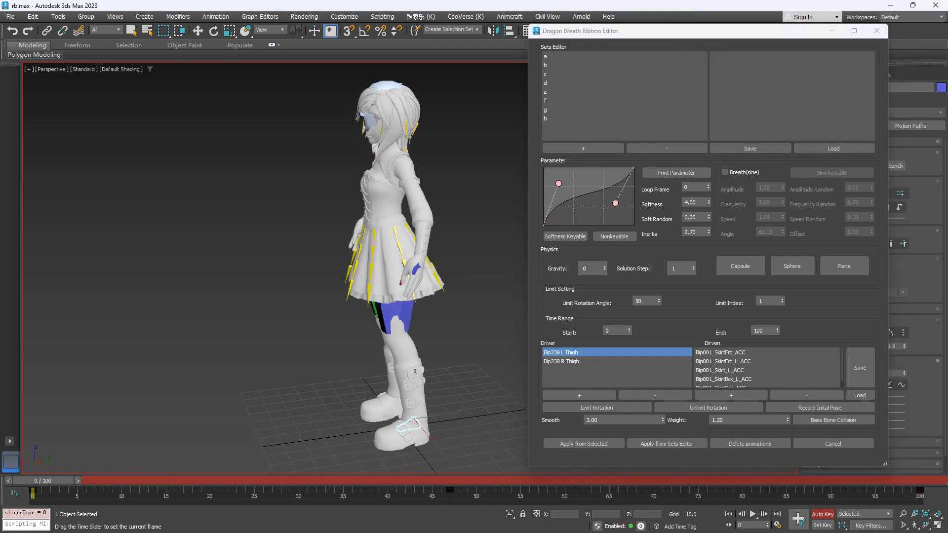
- Select the left side skirt root bone Bip001_Skirt_L_ACC and apply Limit Rotation to it
{"action": "key", "text": "e"}
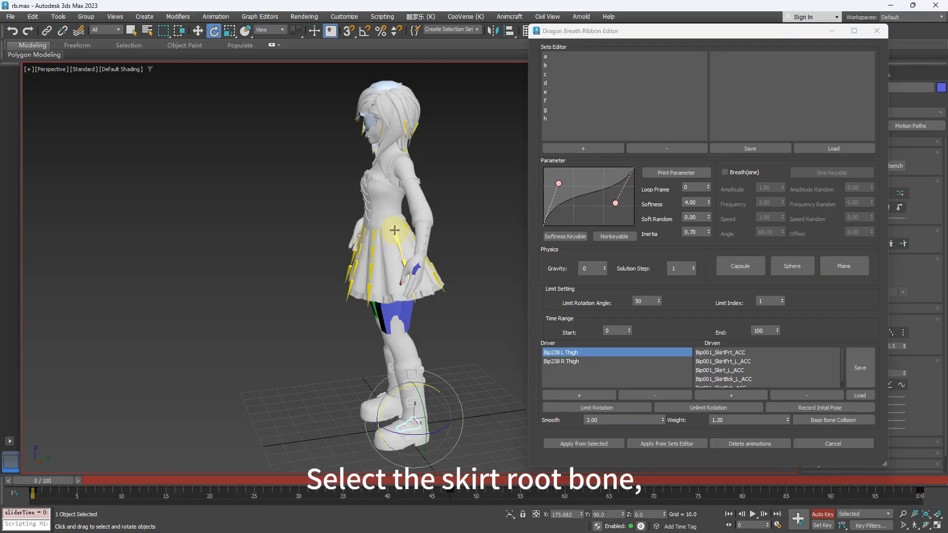
{"action": "left_click", "coordinate": [393, 232]}
{"action": "scroll", "coordinate": [450, 235], "scroll_direction": "up", "scroll_amount": 5}
{"action": "middle_click_drag", "start_coordinate": [450, 236], "coordinate": [462, 256]}
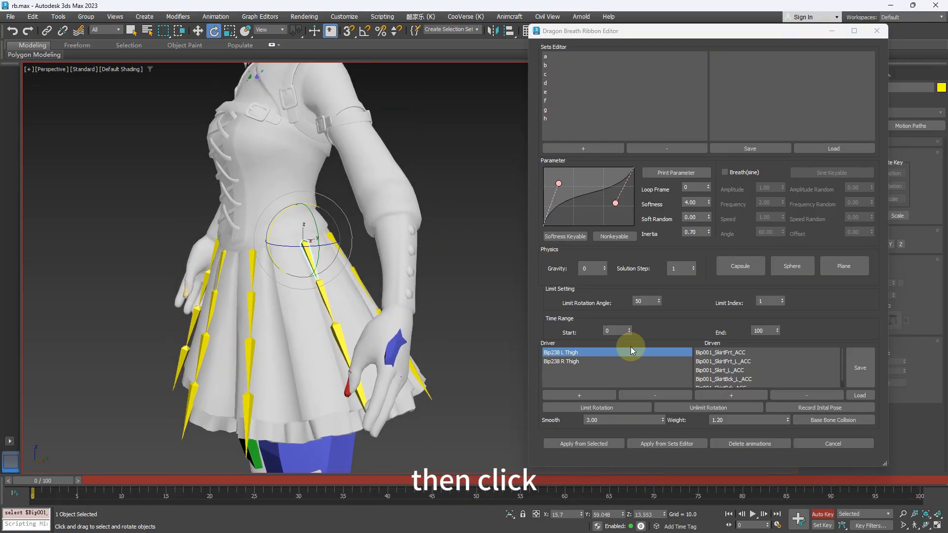
{"action": "left_click", "coordinate": [601, 409]}
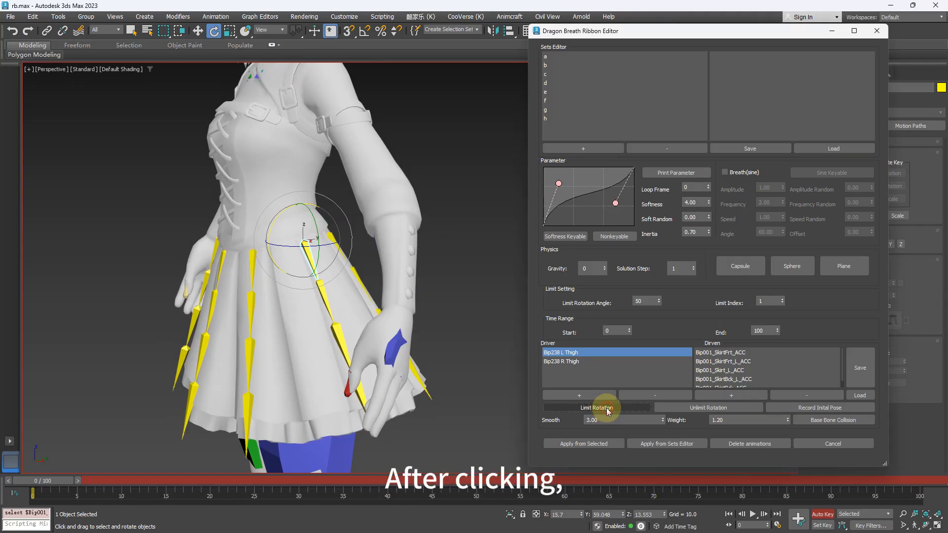
- Turn off Auto Key and set the left side skirt root bone's Rotation Limit to 30
{"action": "left_click_drag", "start_coordinate": [709, 34], "coordinate": [363, 87]}
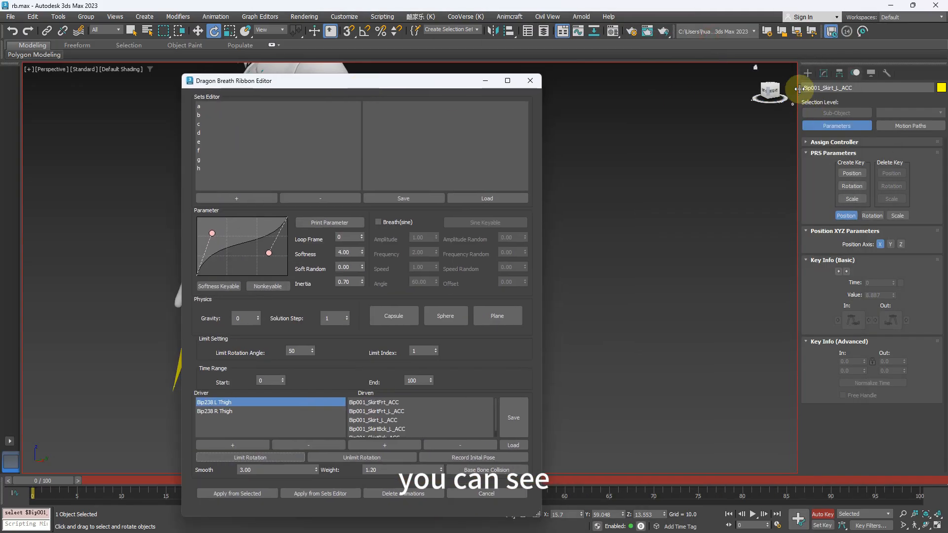
{"action": "left_click", "coordinate": [824, 74]}
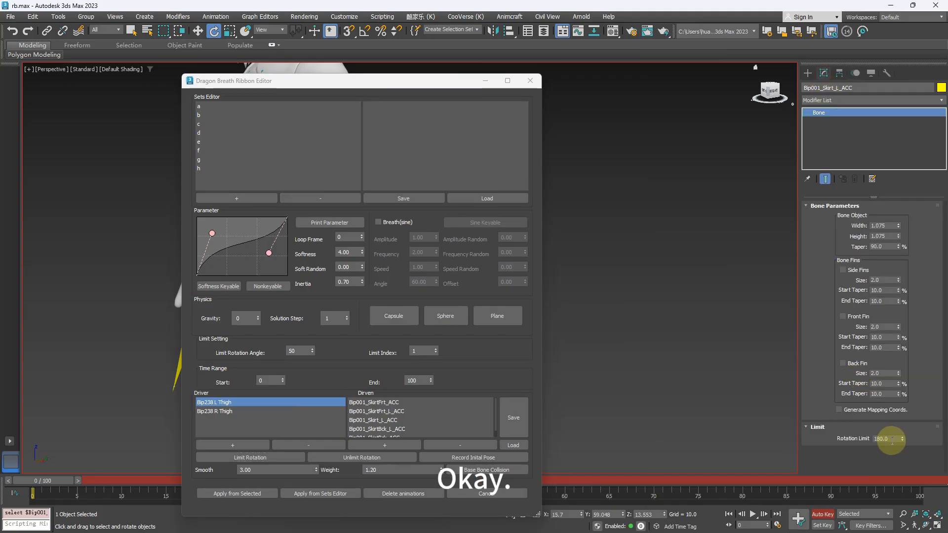
{"action": "left_click_drag", "start_coordinate": [891, 439], "coordinate": [852, 442]}
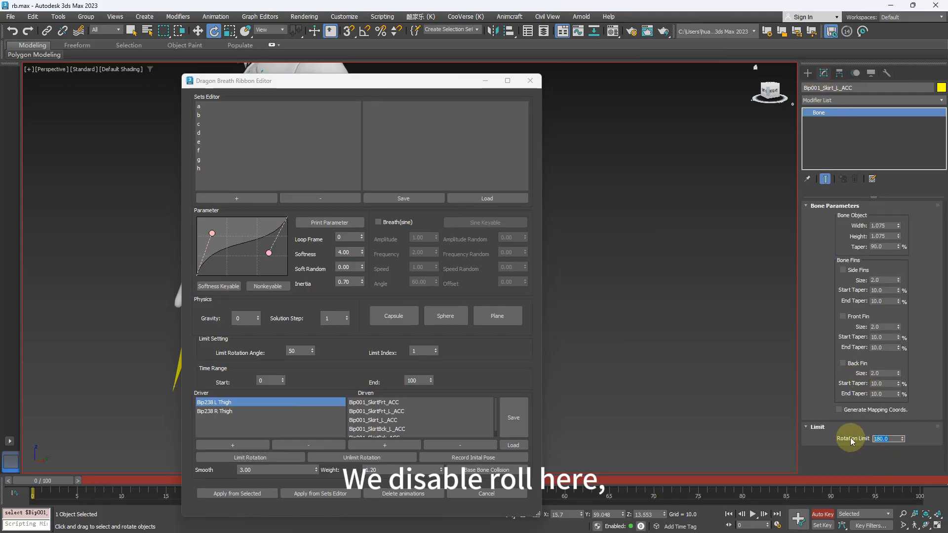
{"action": "left_click", "coordinate": [822, 515]}
{"action": "left_click_drag", "start_coordinate": [891, 438], "coordinate": [929, 440]}
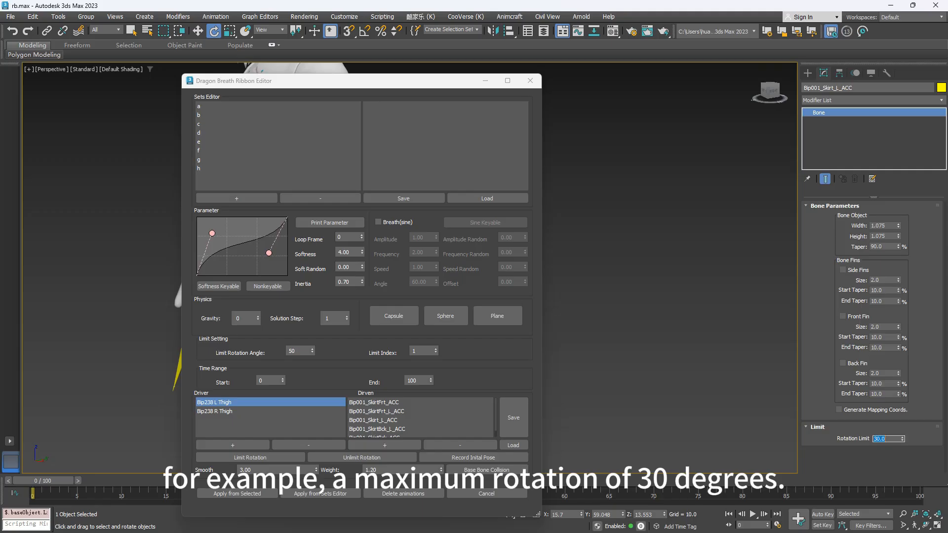
{"action": "left_click_drag", "start_coordinate": [316, 80], "coordinate": [584, 54]}
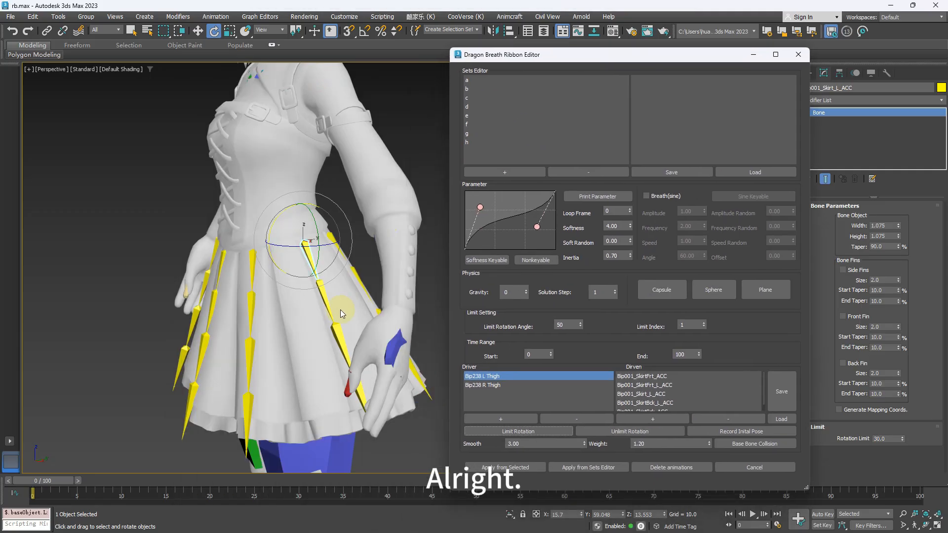
- Recalculate the base bone collision with the rotation limit in place, inspect the skirt at frame 100, and return to frame 0
{"action": "scroll", "coordinate": [336, 297], "scroll_direction": "down", "scroll_amount": 5}
{"action": "middle_click_drag", "start_coordinate": [374, 301], "coordinate": [388, 309]}
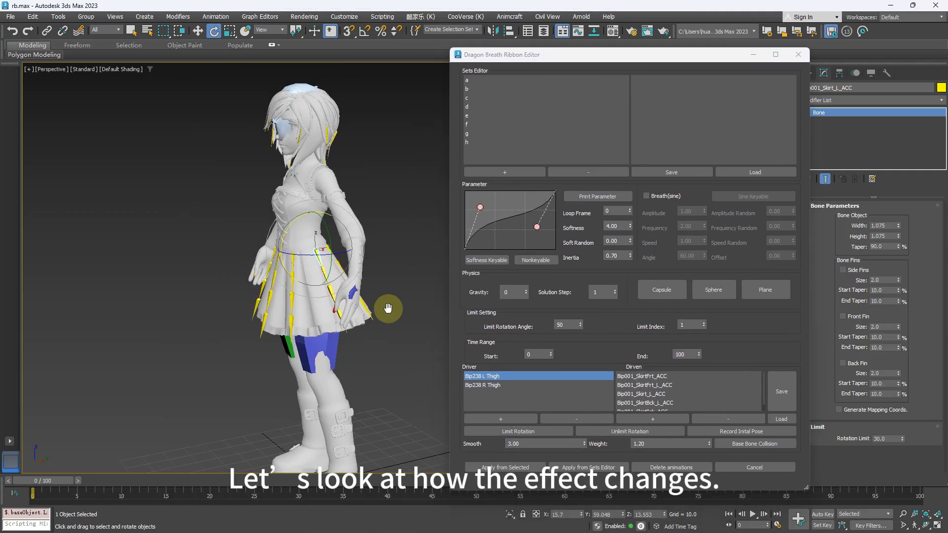
{"action": "left_click", "coordinate": [750, 446]}
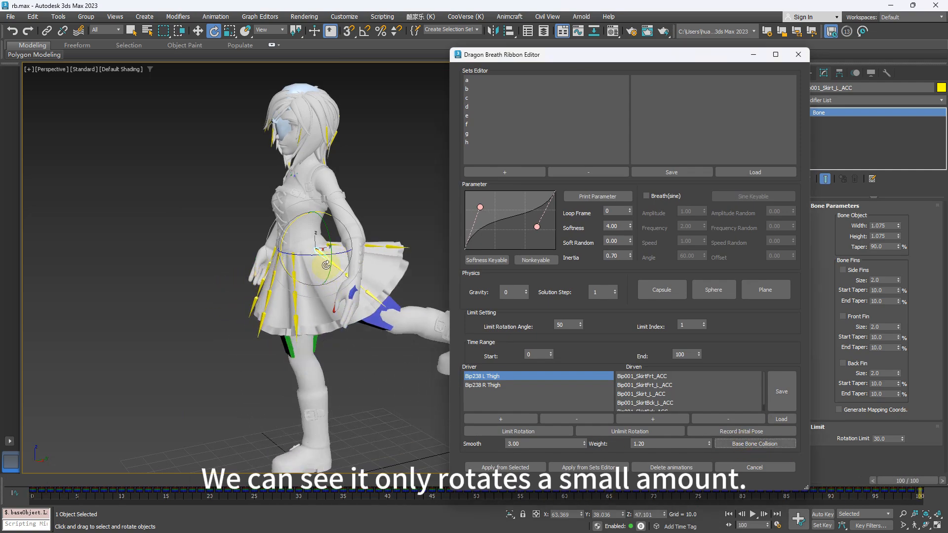
{"action": "middle_click_drag", "start_coordinate": [344, 292], "coordinate": [366, 291], "text": "alt"}
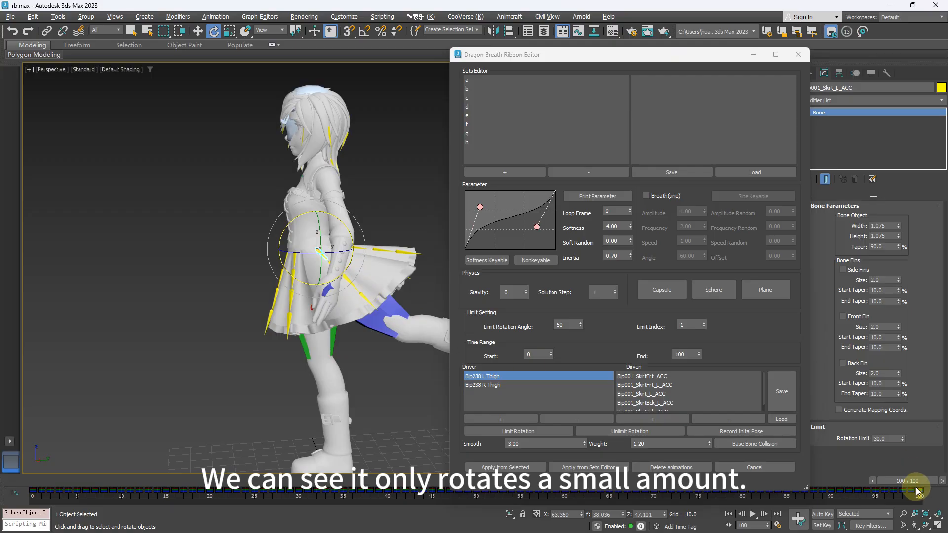
{"action": "left_click_drag", "start_coordinate": [917, 491], "coordinate": [30, 442]}
- Select skirt bone sets a through h and examine the Limit Rotation Angle setting for the overall solve
{"action": "key", "text": "e"}
{"action": "scroll", "coordinate": [326, 366], "scroll_direction": "up", "scroll_amount": 4}
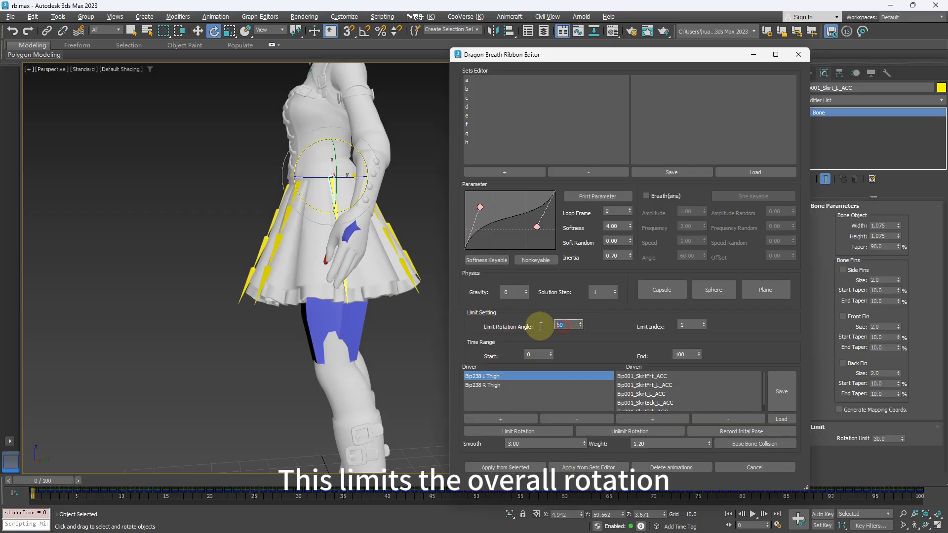
{"action": "middle_click_drag", "start_coordinate": [332, 240], "coordinate": [370, 186], "text": "alt"}
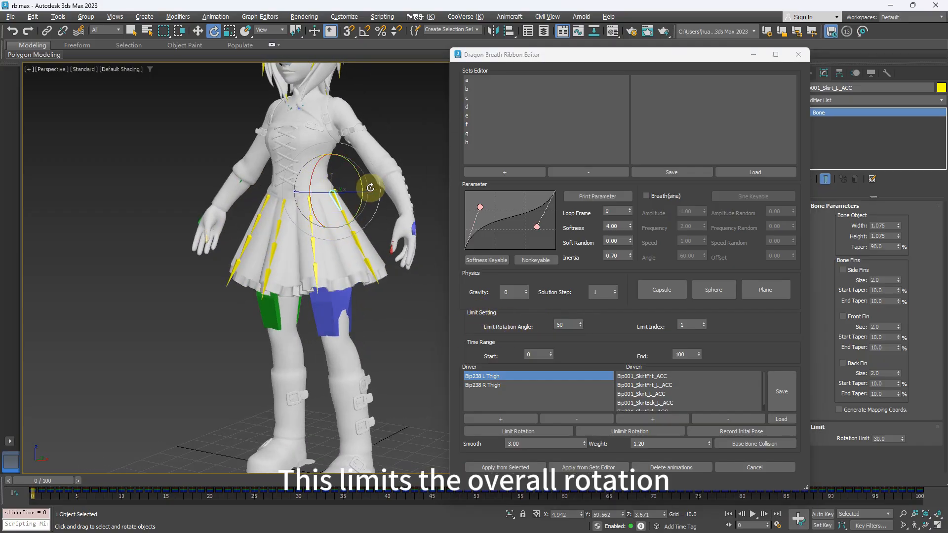
{"action": "left_click", "coordinate": [492, 80]}
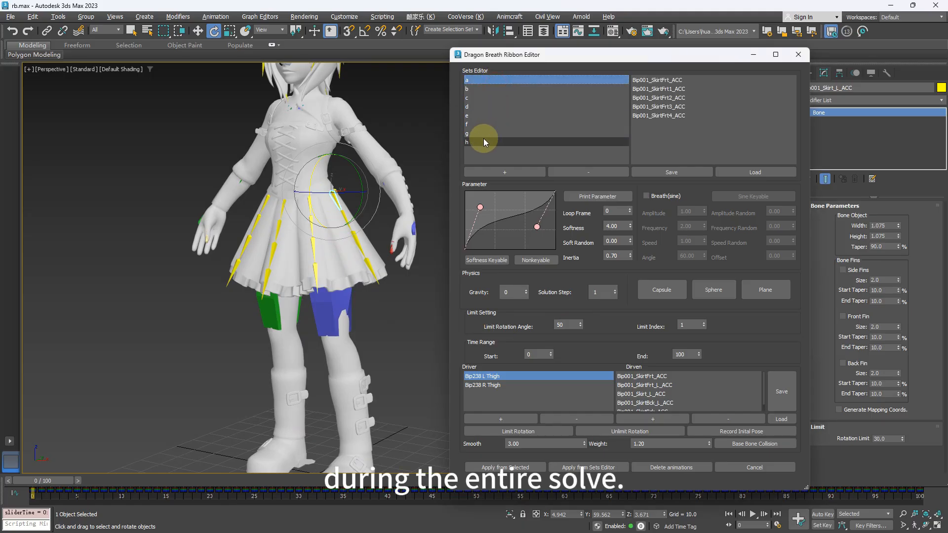
{"action": "left_click", "coordinate": [485, 142], "text": "shift"}
{"action": "left_click", "coordinate": [567, 326]}
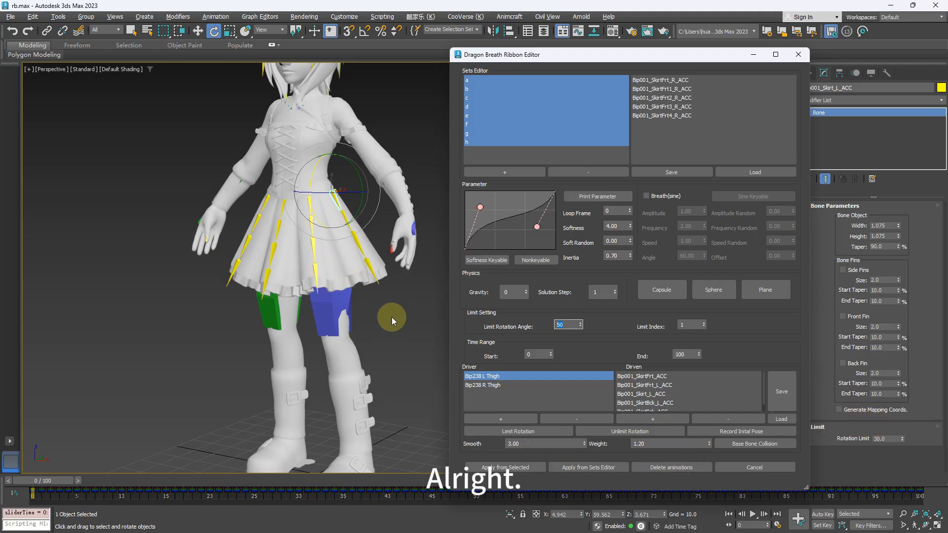
- Select all skirt bone sets from a through h again for the ribbon simulation
{"action": "middle_click_drag", "start_coordinate": [392, 317], "coordinate": [388, 327]}
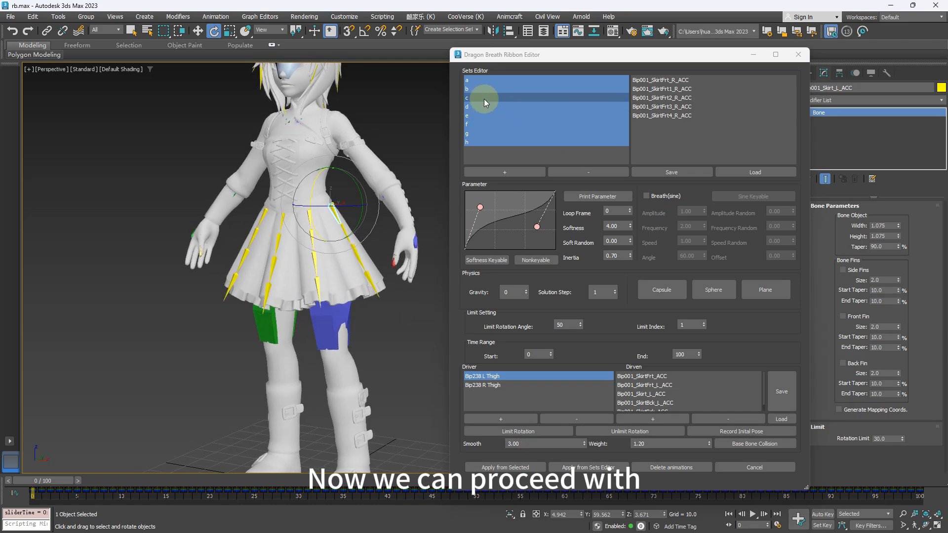
{"action": "left_click", "coordinate": [483, 81]}
{"action": "left_click", "coordinate": [486, 138]}
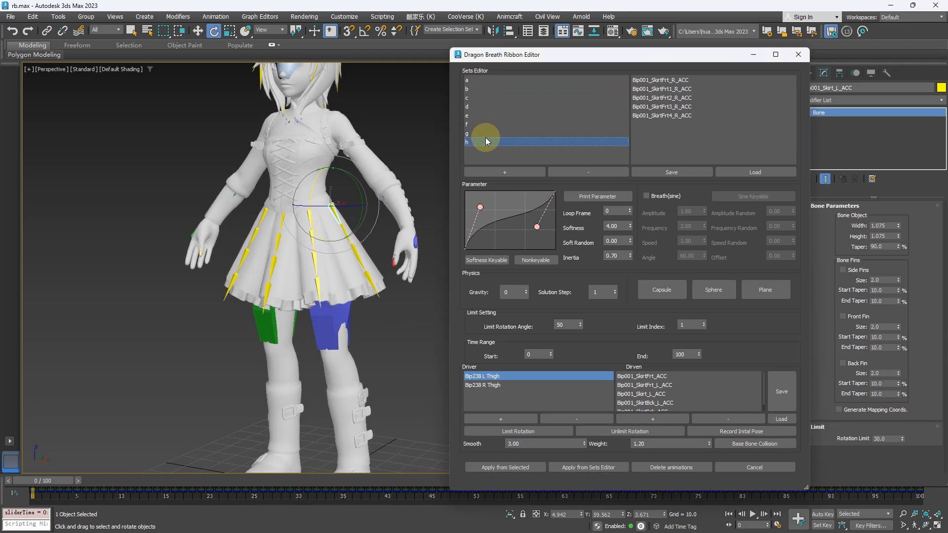
{"action": "left_click", "coordinate": [486, 140], "text": "shift"}
{"action": "middle_click_drag", "start_coordinate": [376, 293], "coordinate": [363, 285], "text": "alt"}
{"action": "scroll", "coordinate": [365, 287], "scroll_direction": "down", "scroll_amount": 2}
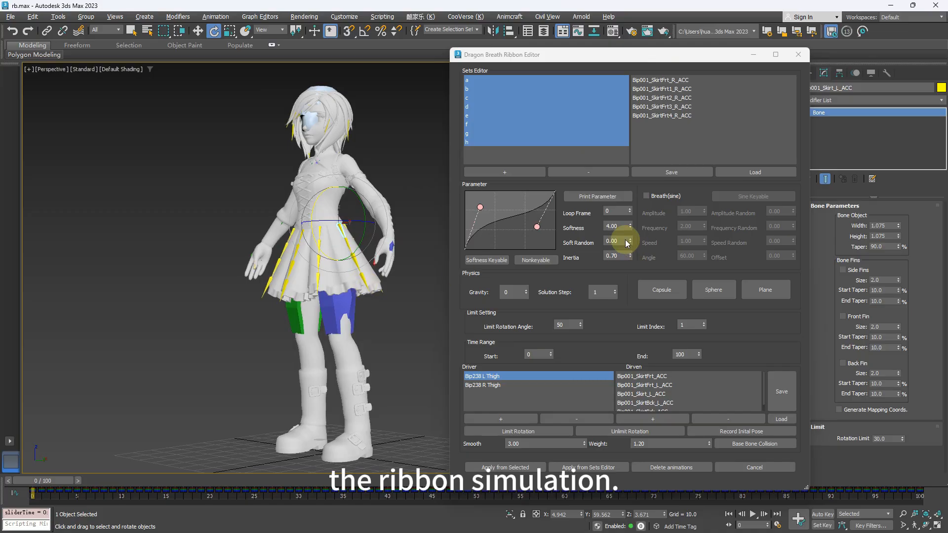
- Bake the ribbon simulation for the selected sets with Softness 5 and both curve handles moved closer to the diagonal
{"action": "left_click_drag", "start_coordinate": [619, 225], "coordinate": [612, 239]}
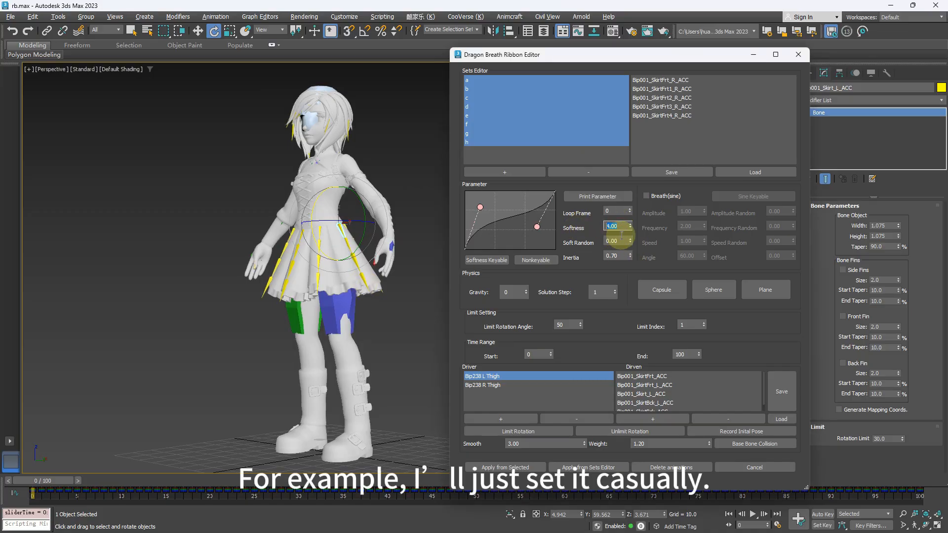
{"action": "type", "text": "5"}
{"action": "key", "text": "Return"}
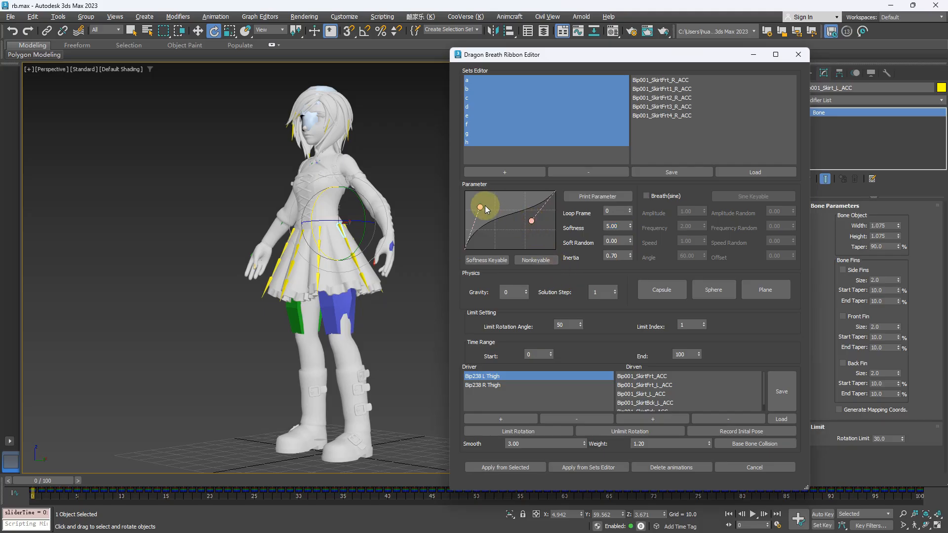
{"action": "left_click_drag", "start_coordinate": [486, 222], "coordinate": [488, 220]}
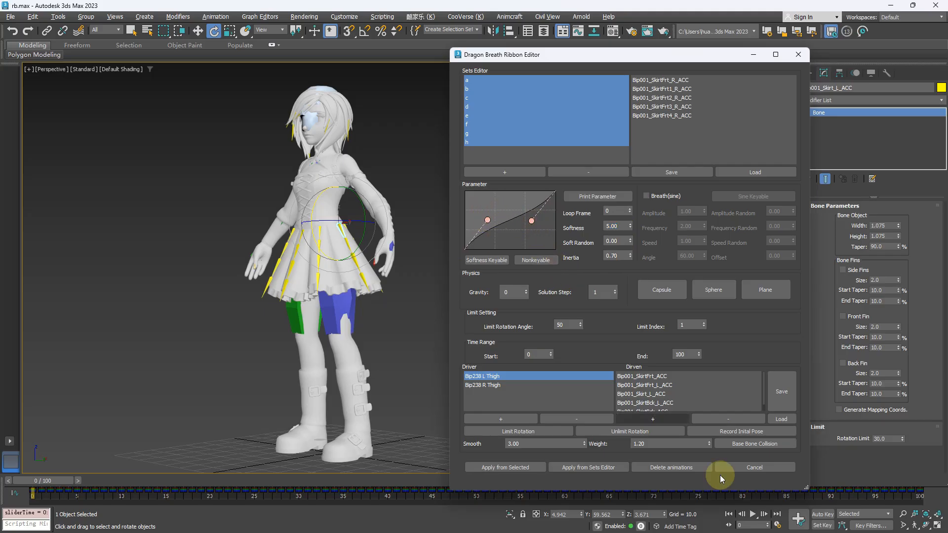
{"action": "left_click", "coordinate": [593, 469]}
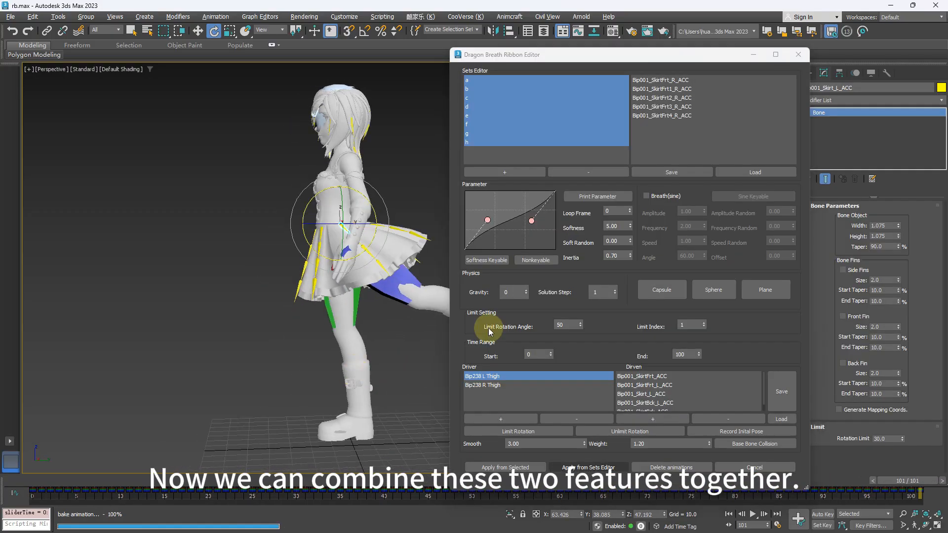
- Close the ribbon editor and play the animation, examining the skirt's motion against the thighs from several angles
{"action": "left_click", "coordinate": [798, 55]}
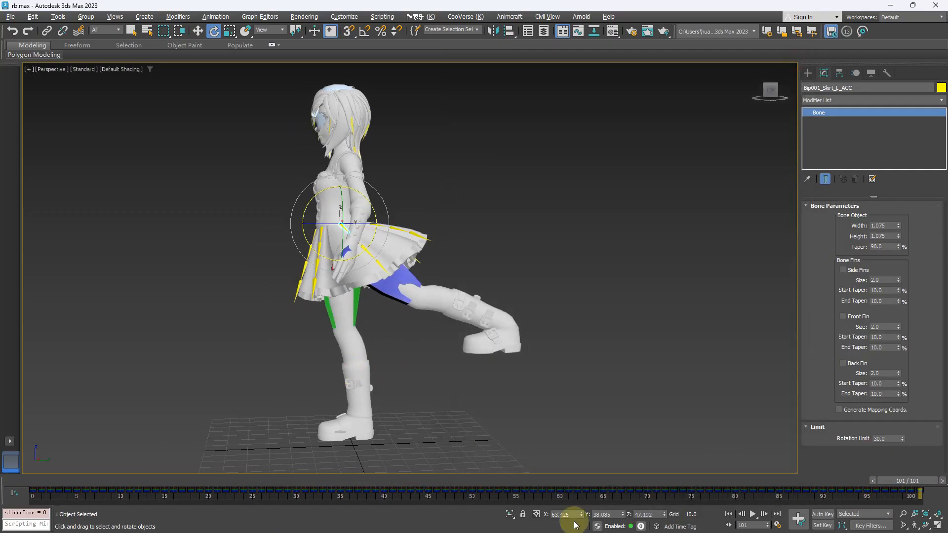
{"action": "left_click", "coordinate": [751, 519]}
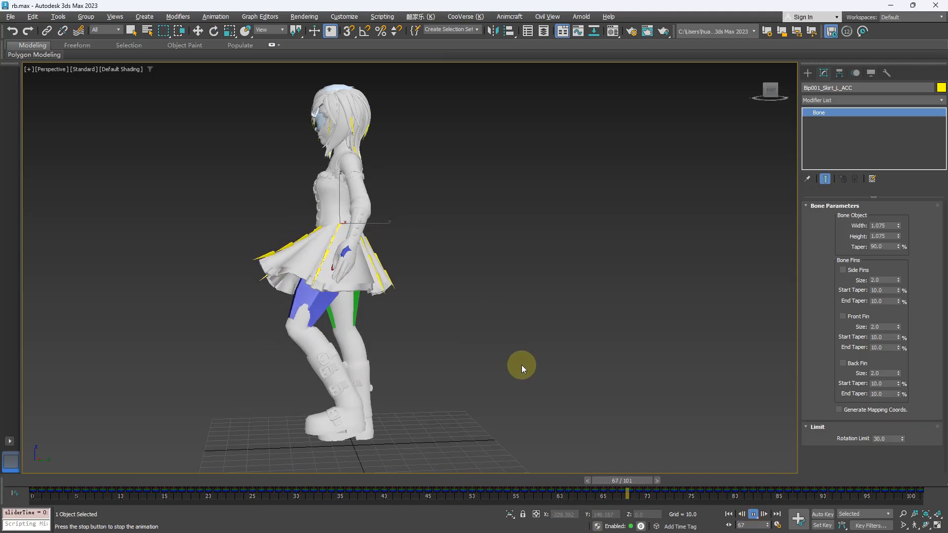
{"action": "middle_click_drag", "start_coordinate": [520, 366], "coordinate": [434, 359], "text": "alt"}
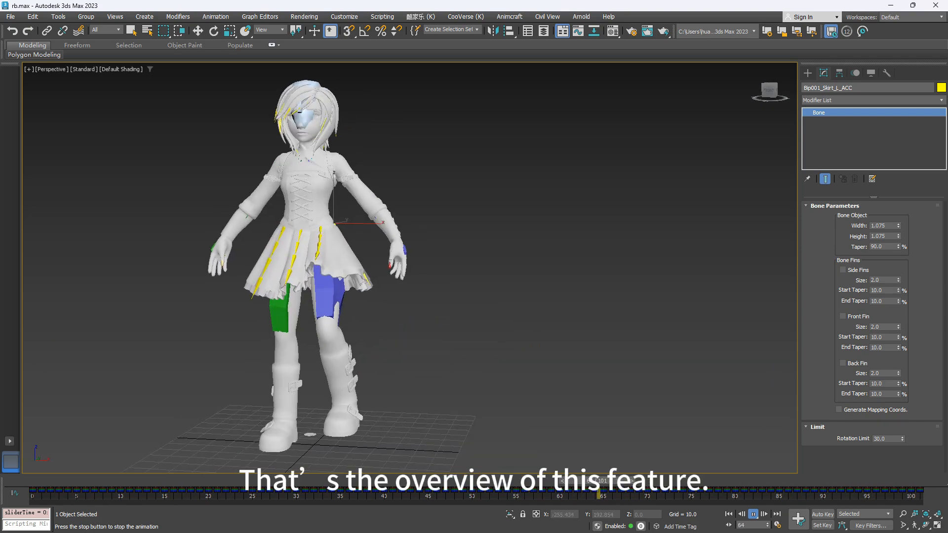
{"action": "middle_click_drag", "start_coordinate": [494, 262], "coordinate": [436, 253], "text": "alt"}
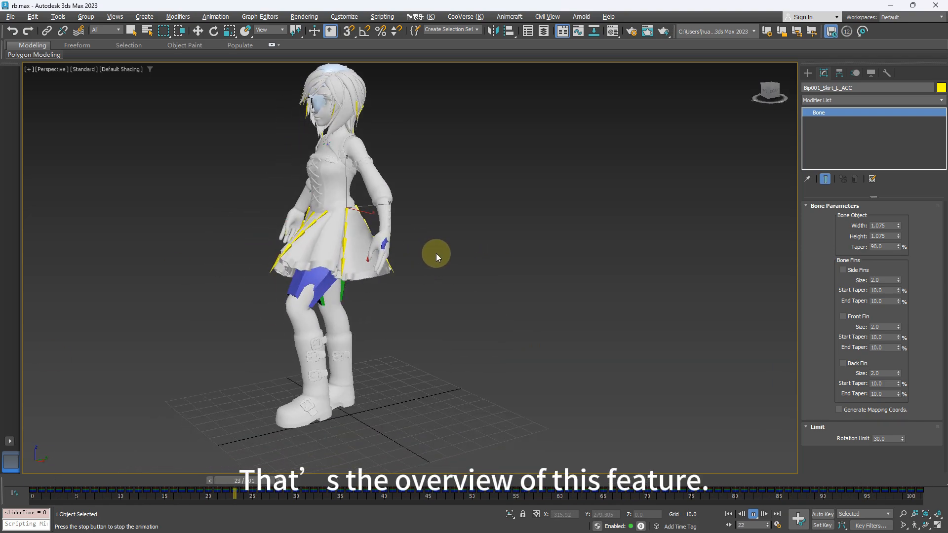